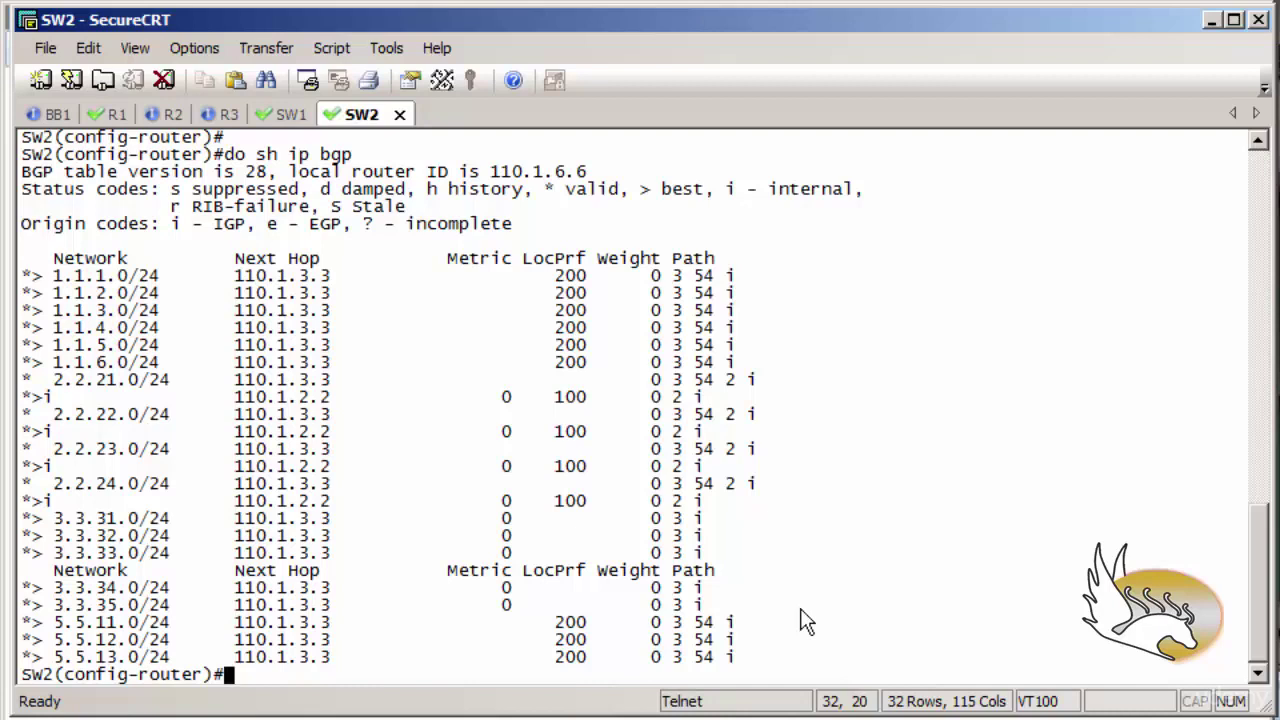
Remove the LOCAL_PREF route map from neighbor 110.1.3.3 by negating the recalled command
key(Up)
key(Up)
key(Up)
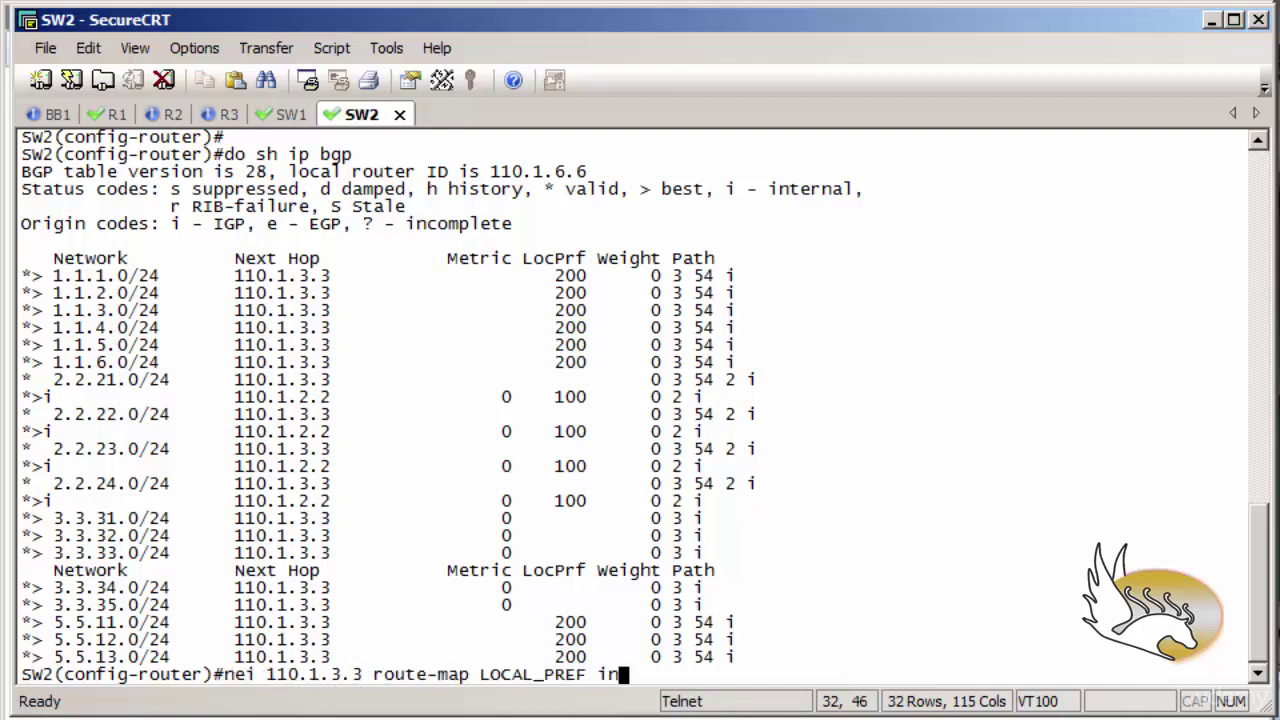
key(ctrl+a)
text(no)
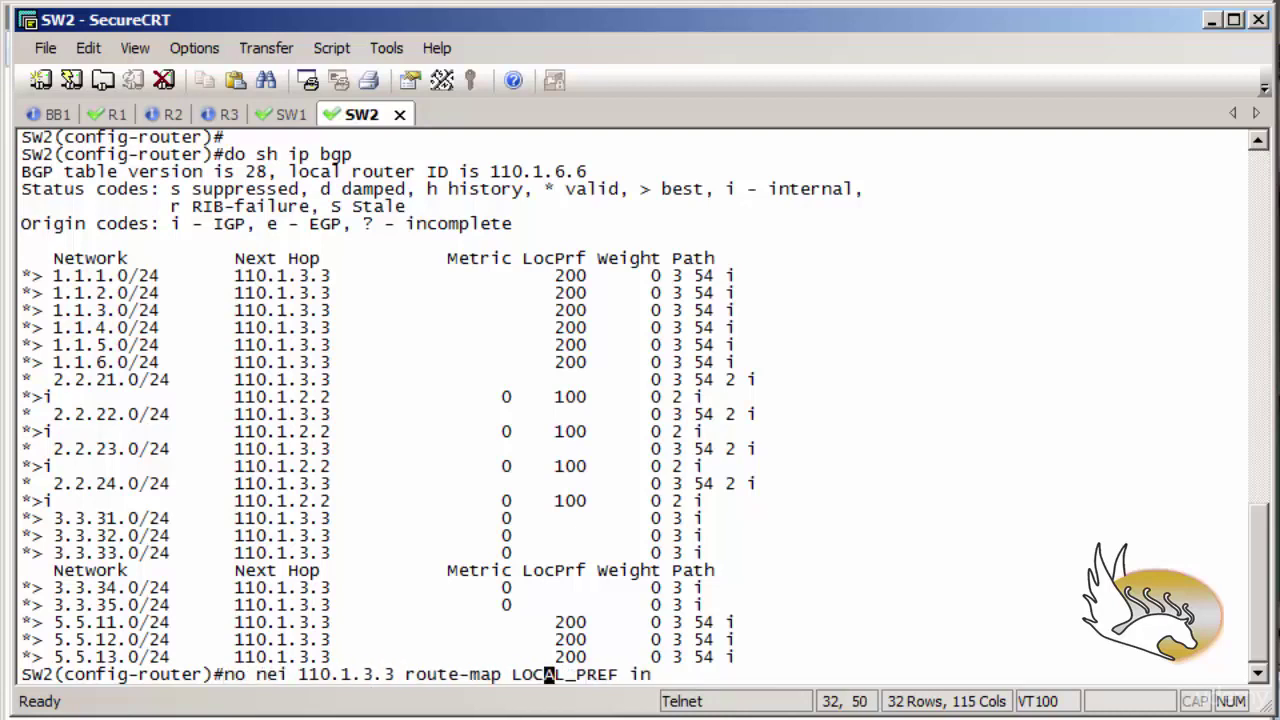
key(Return)
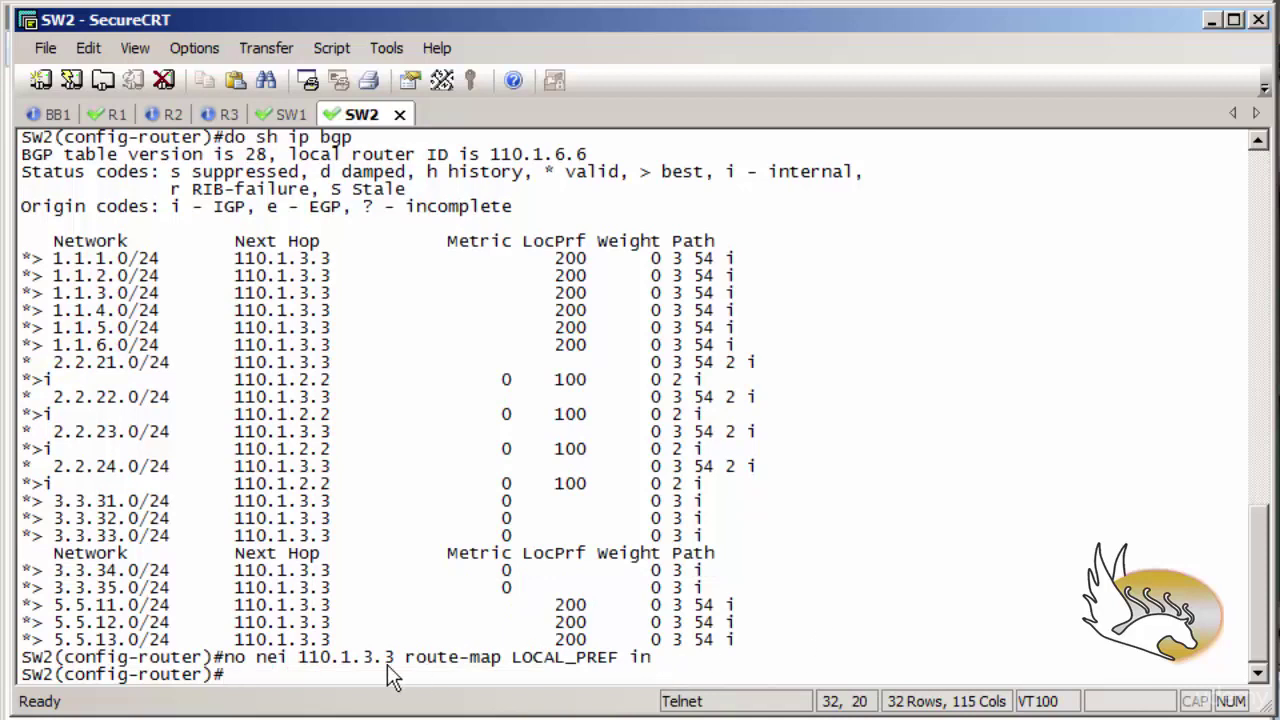
Delete the LOCAL_PREF route map with 'no route-map LOCAL_PREF'
drag(405, 660, 623, 657)
key(ctrl+c)
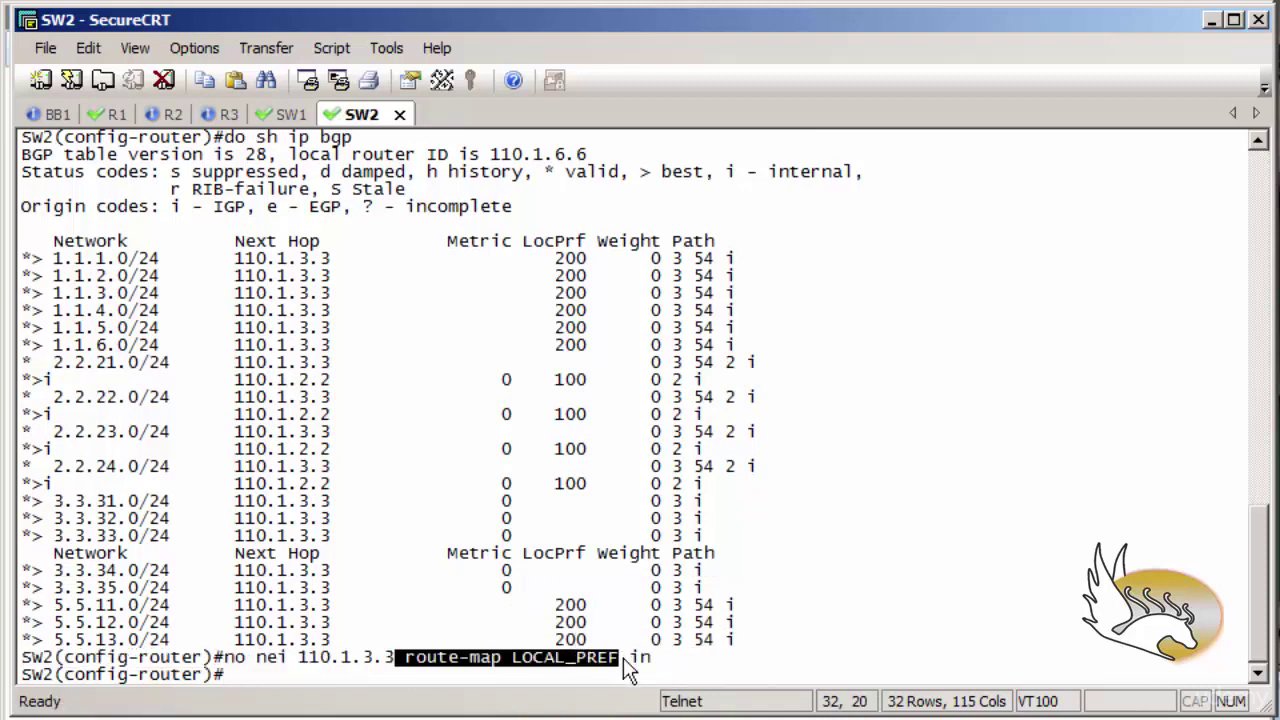
text(no)
key(shift+Insert)
key(Return)
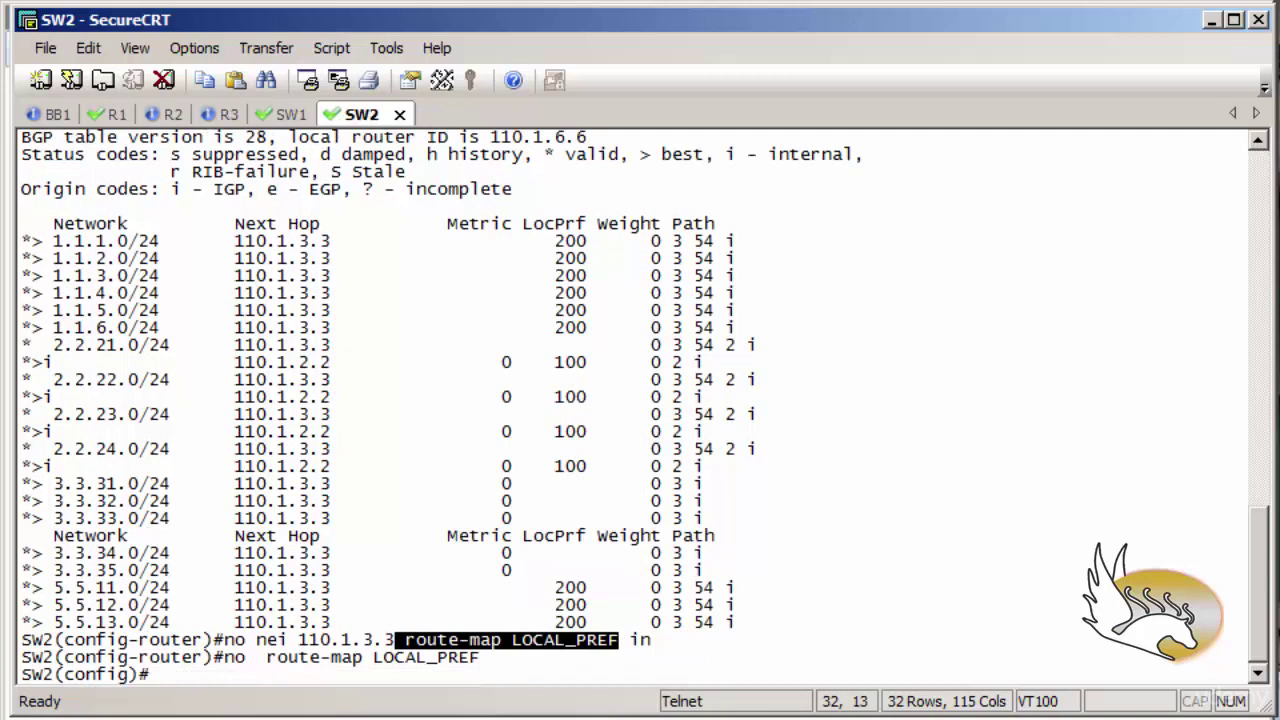
key(Return)
Soft-reset all BGP sessions with 'do clear ip bgp * soft'
text(no ip a)
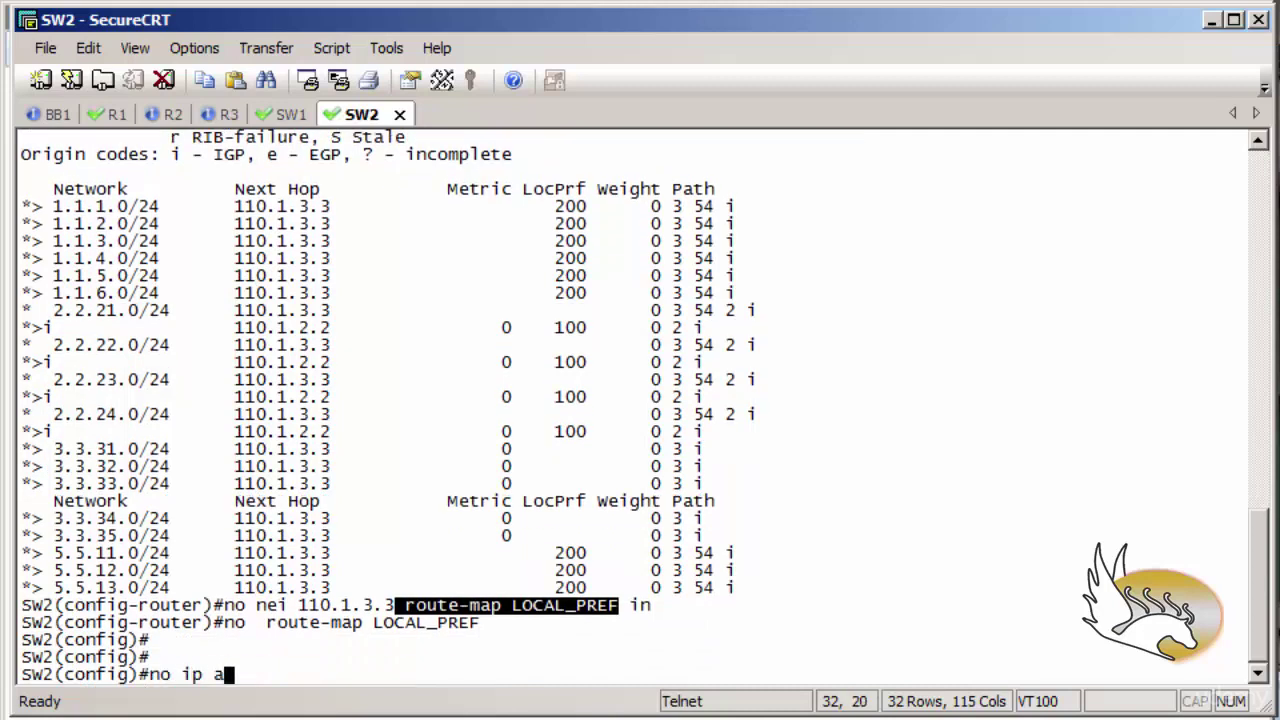
text(s)
key(BackSpace)
key(BackSpace)
key(BackSpace)
key(BackSpace)
key(BackSpace)
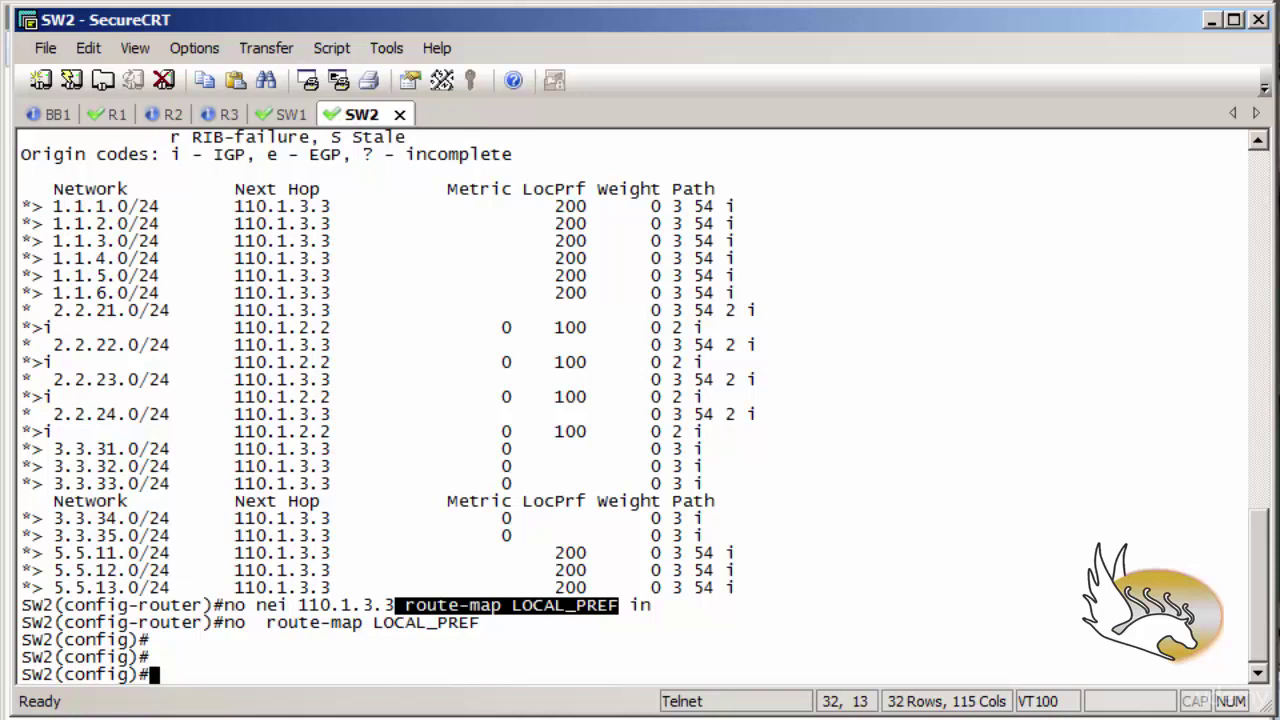
text(do )
text(clear ip b)
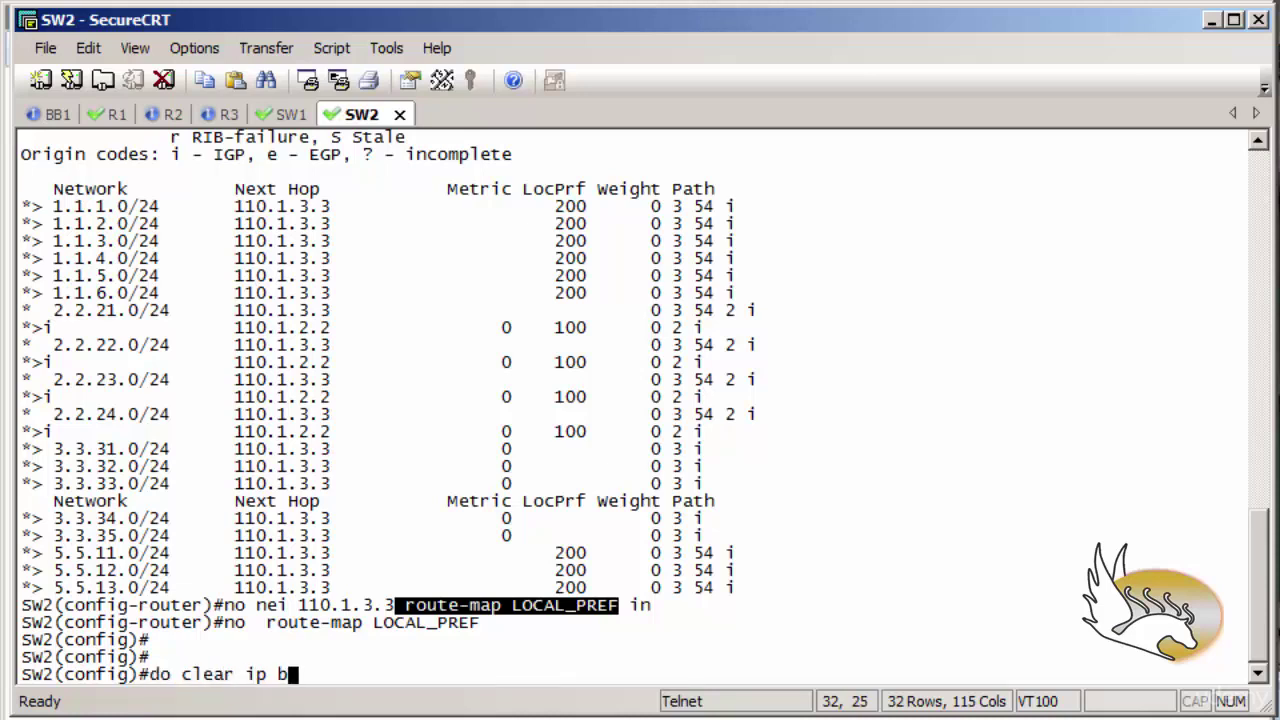
text(gp * sof)
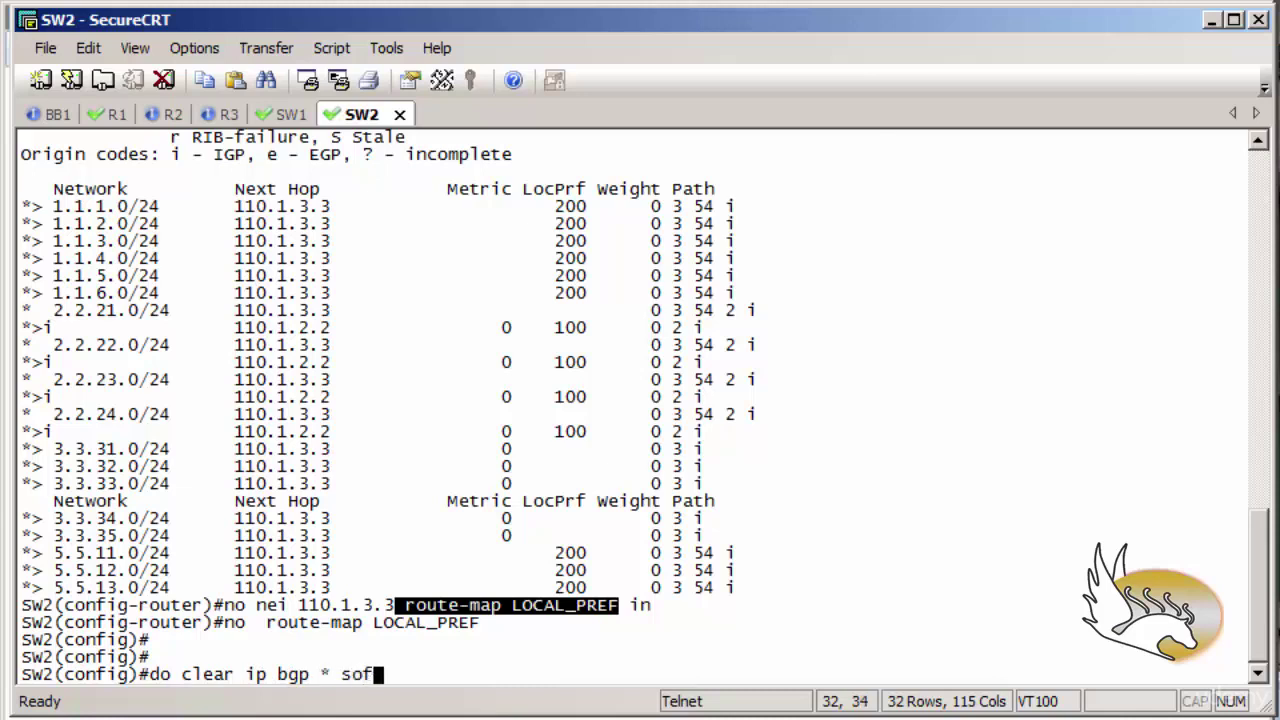
text(t)
key(Return)
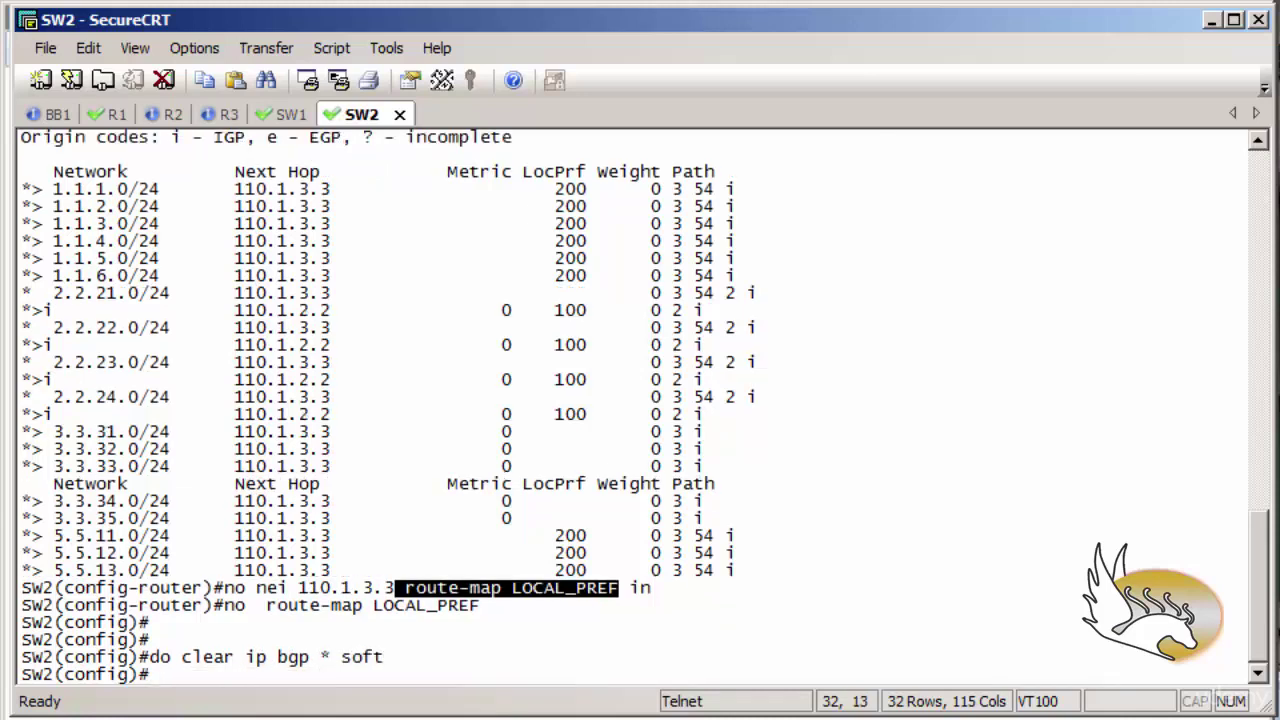
key(Return)
key(Return)
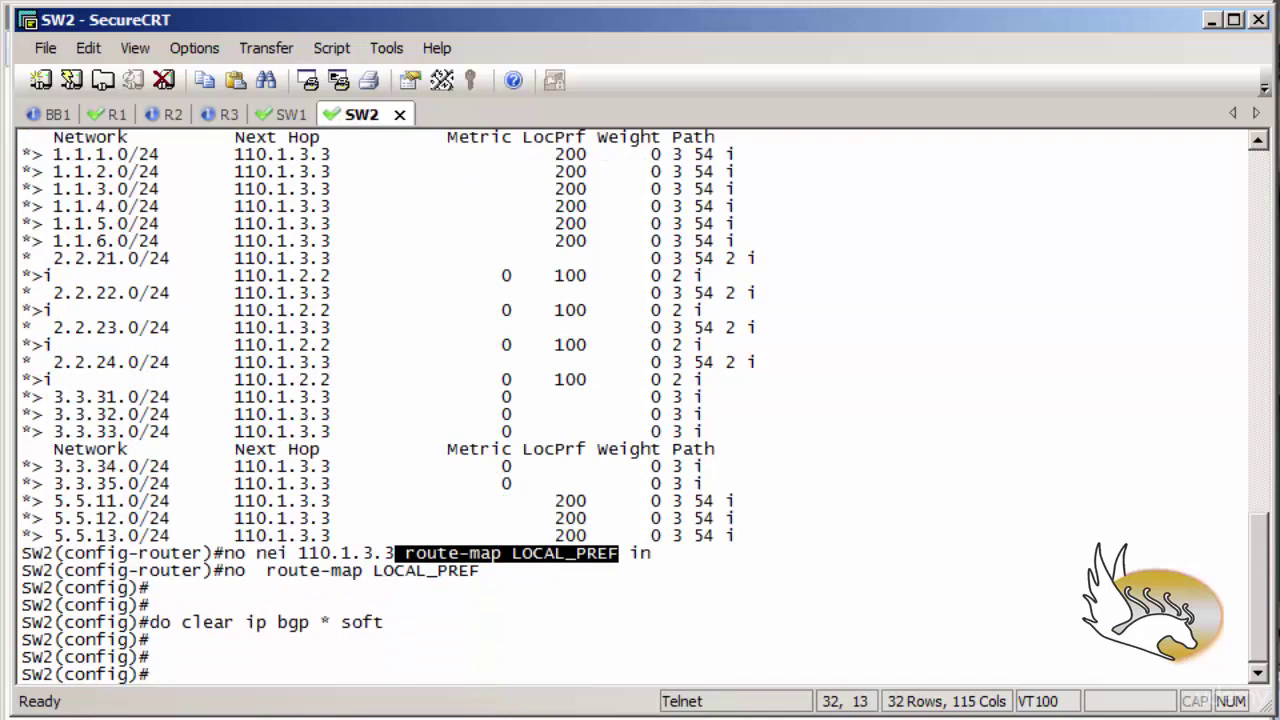
key(Return)
Show SW2's BGP table, compare the 2 54 and 3 54 AS paths, and page further
text(do sh)
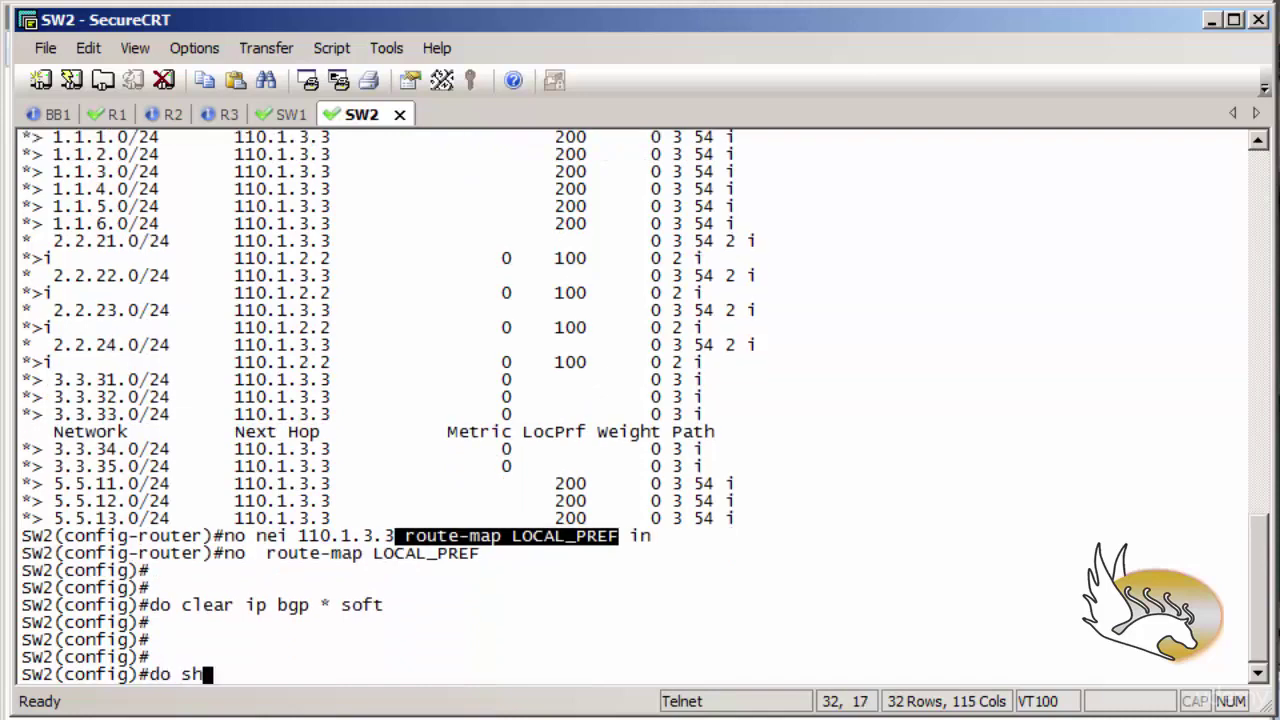
text( ip bgp)
key(Return)
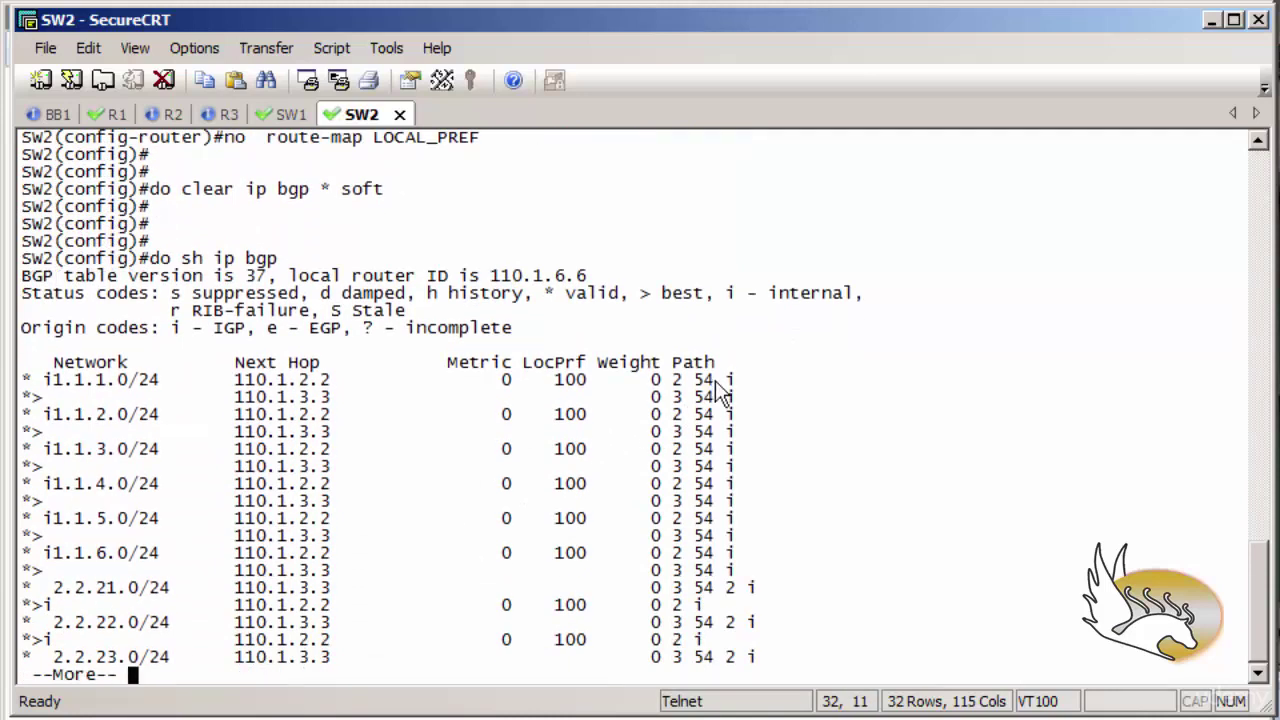
drag(714, 383, 680, 382)
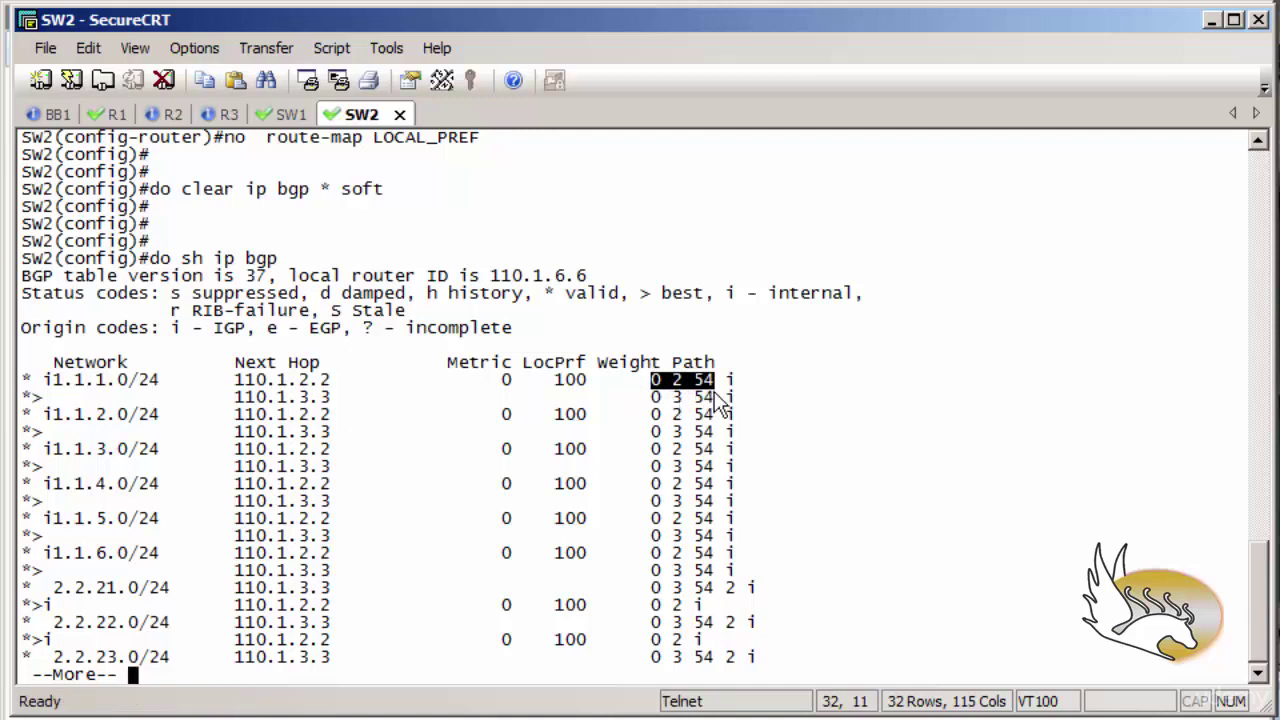
drag(716, 398, 678, 402)
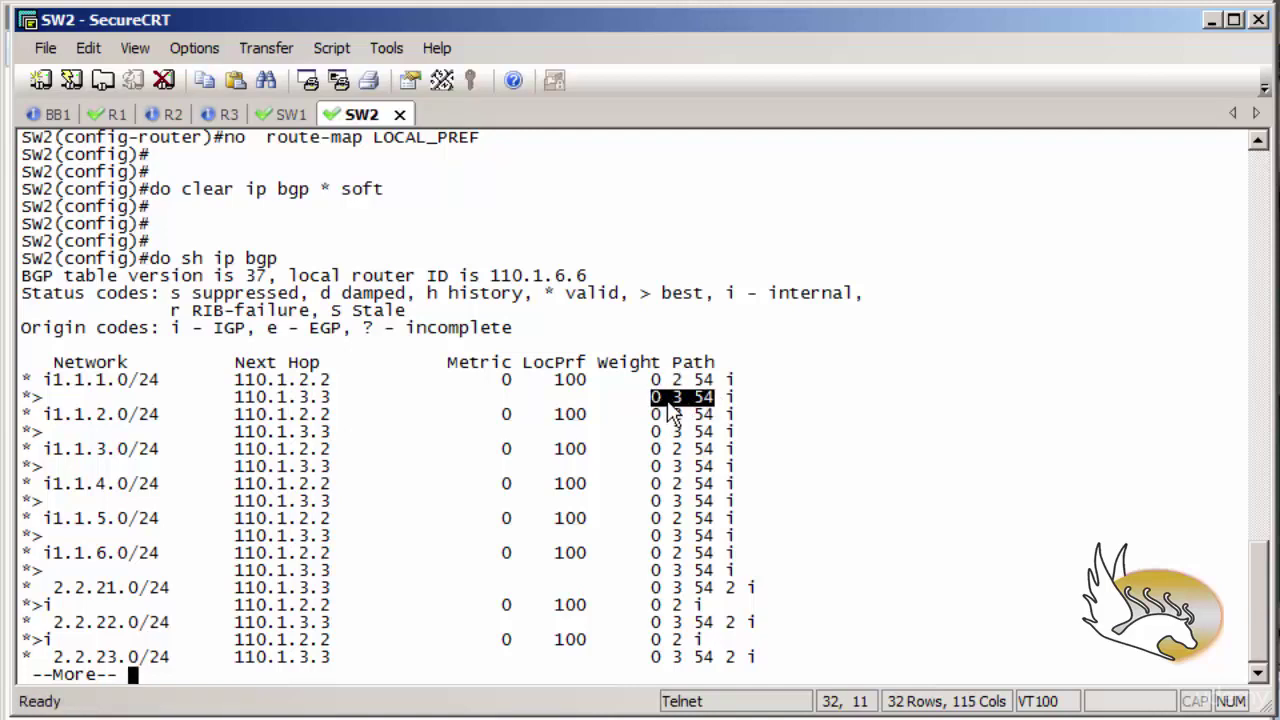
click(678, 408)
drag(675, 383, 719, 393)
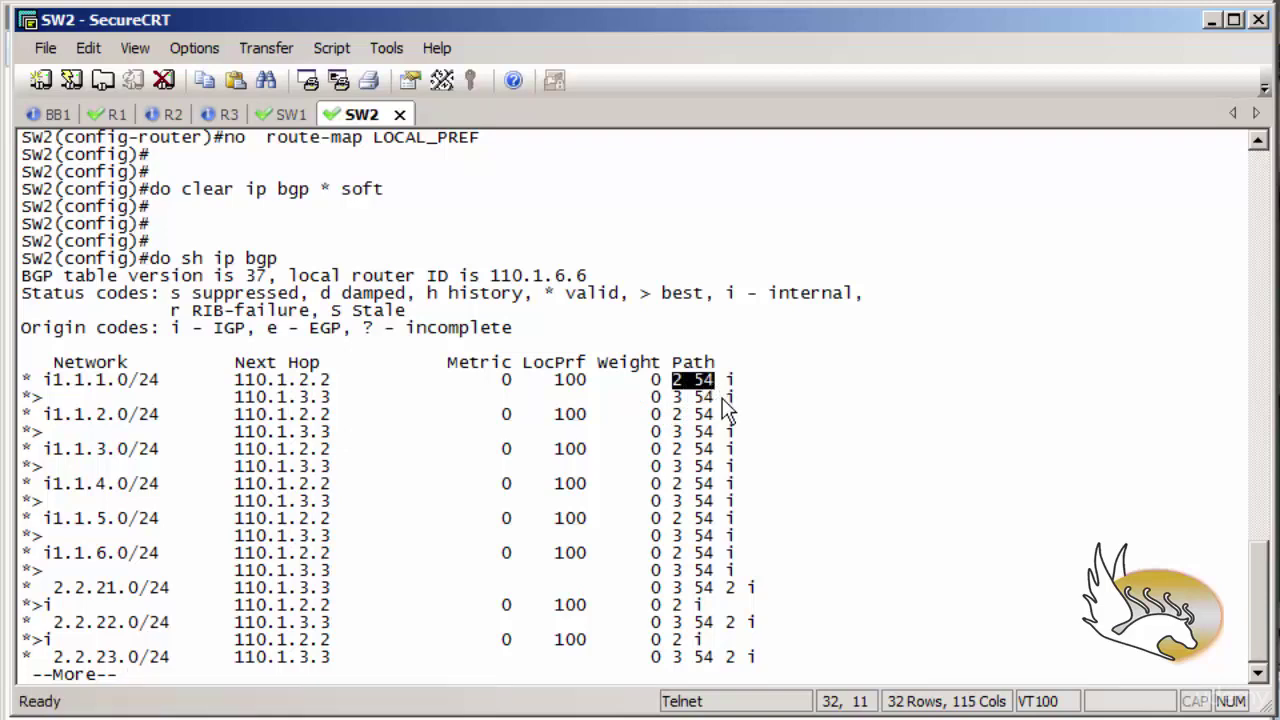
drag(716, 399, 674, 402)
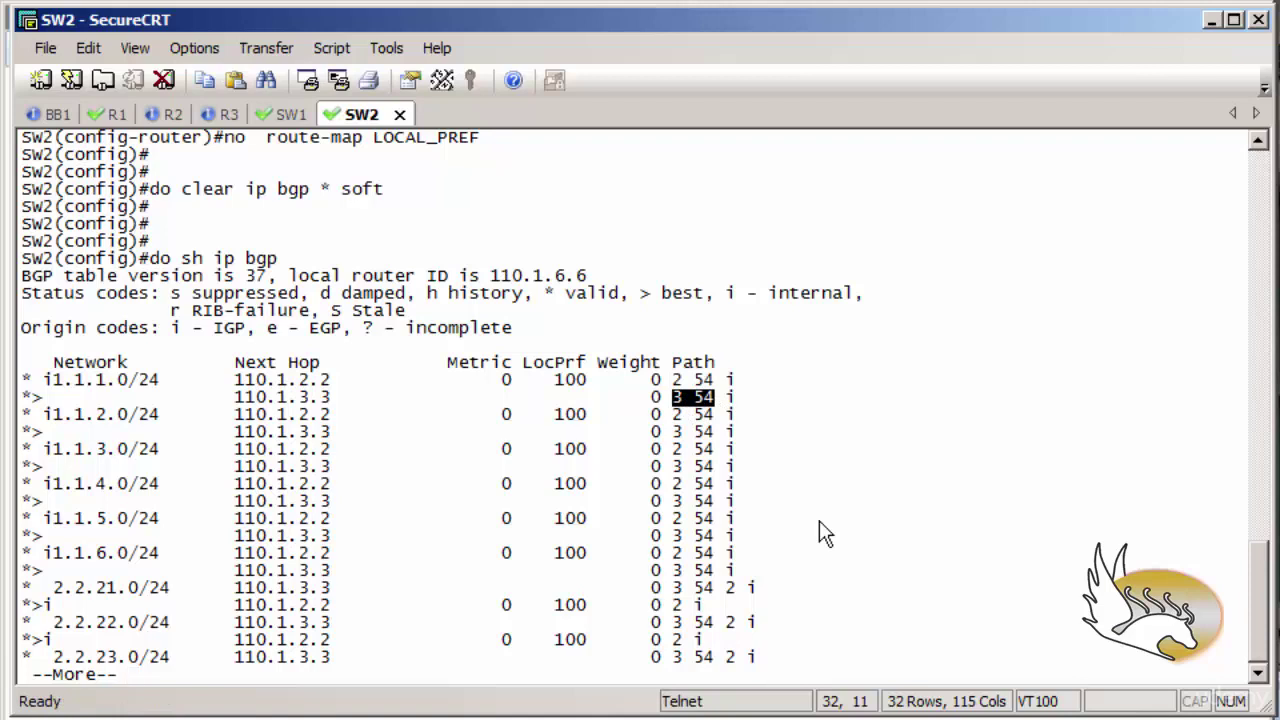
key(space)
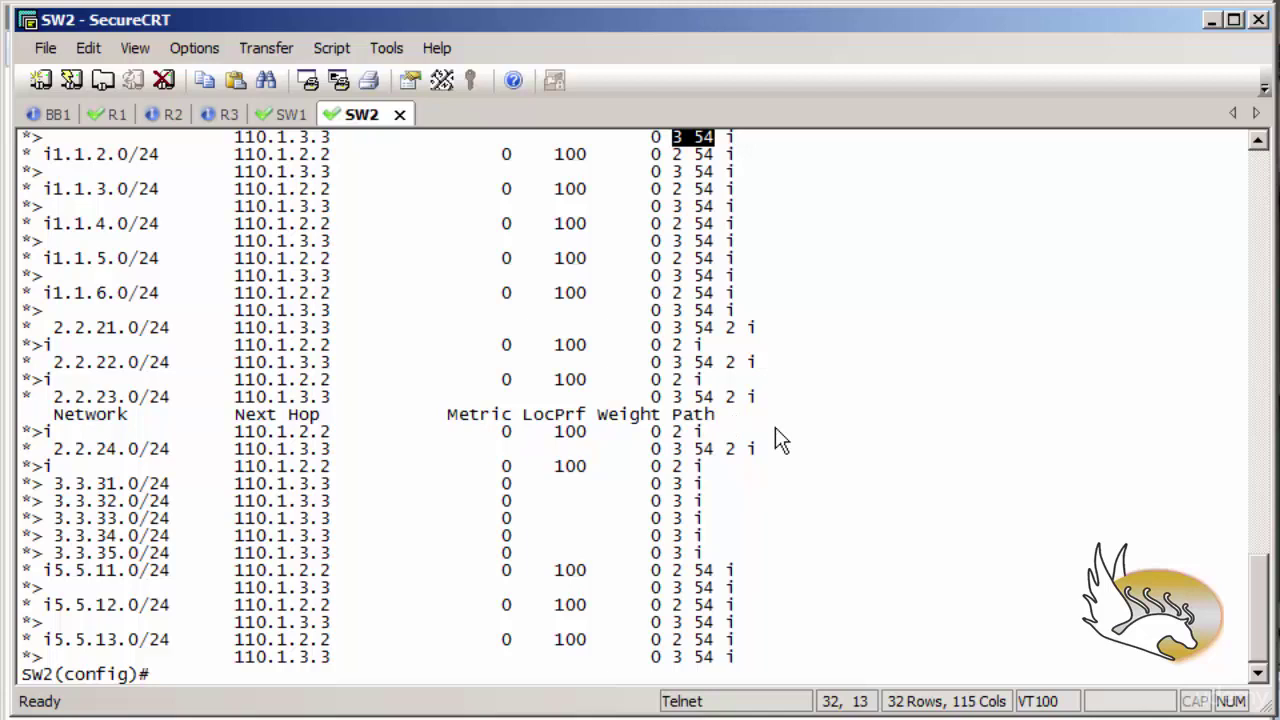
Create route-map AS_PREPEND permit 10 matching as-path 54
key(Return)
key(Return)
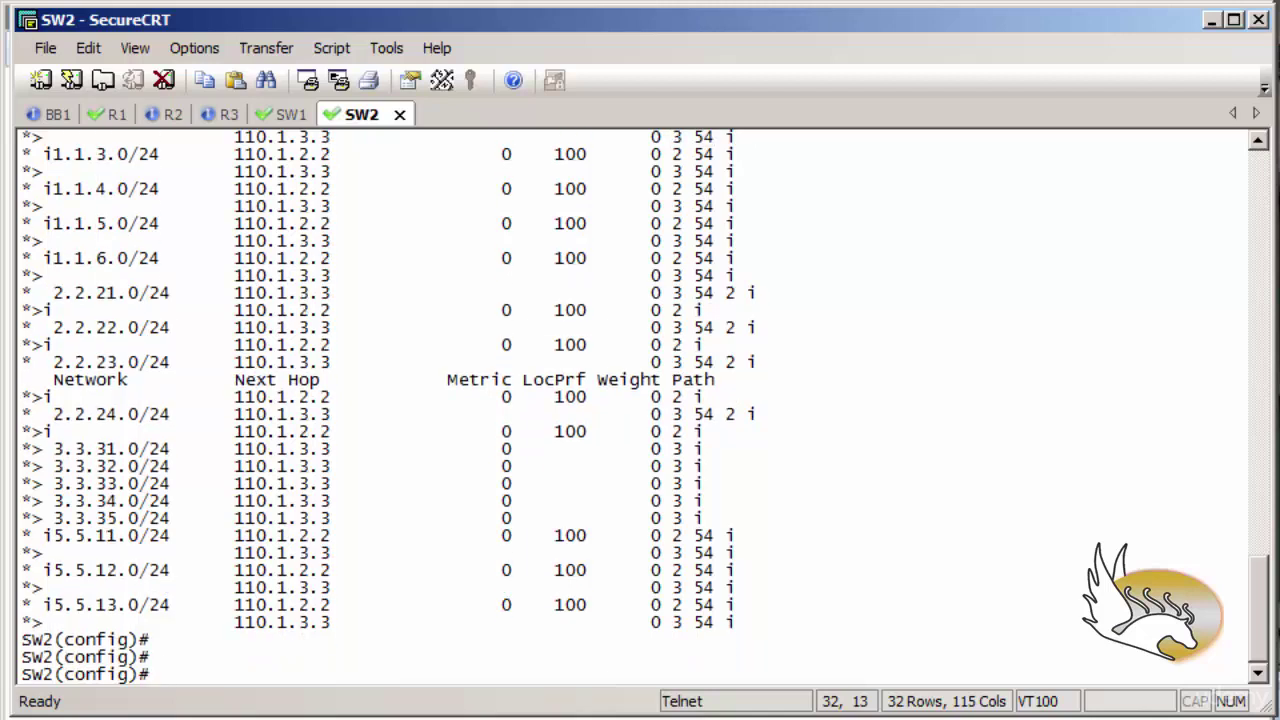
text(route-map)
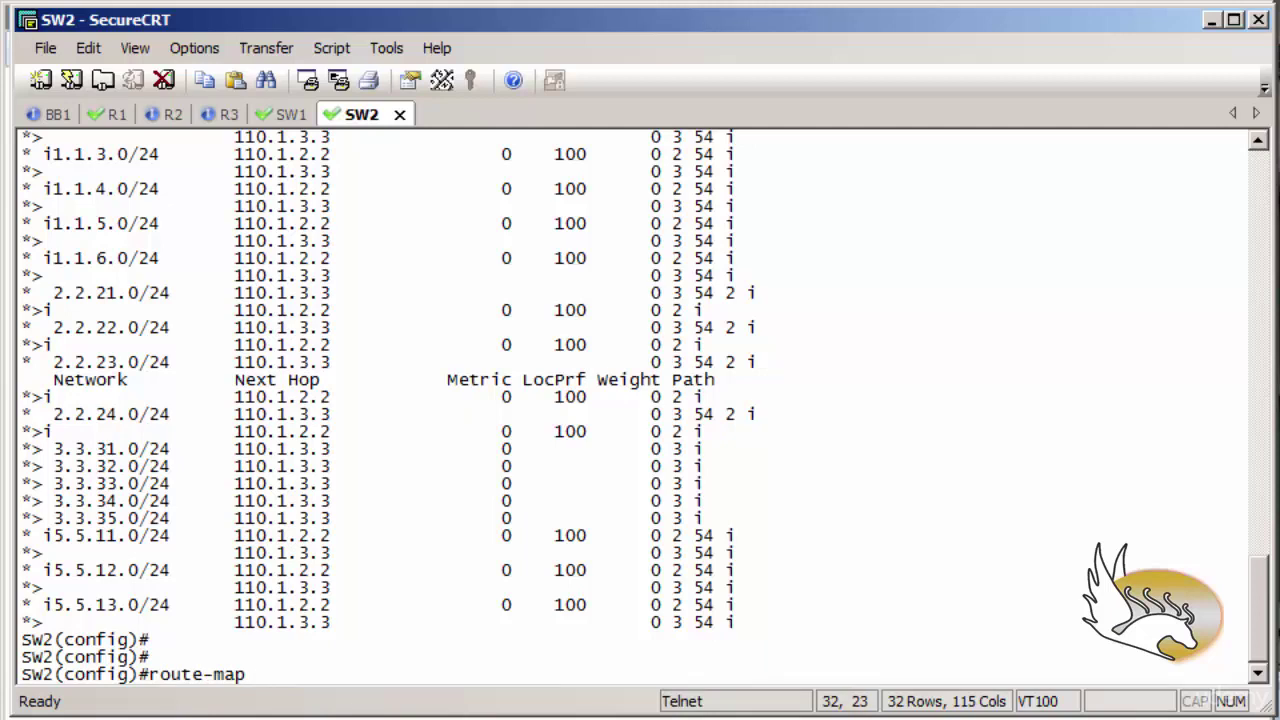
text( AS_P)
text(REPEND)
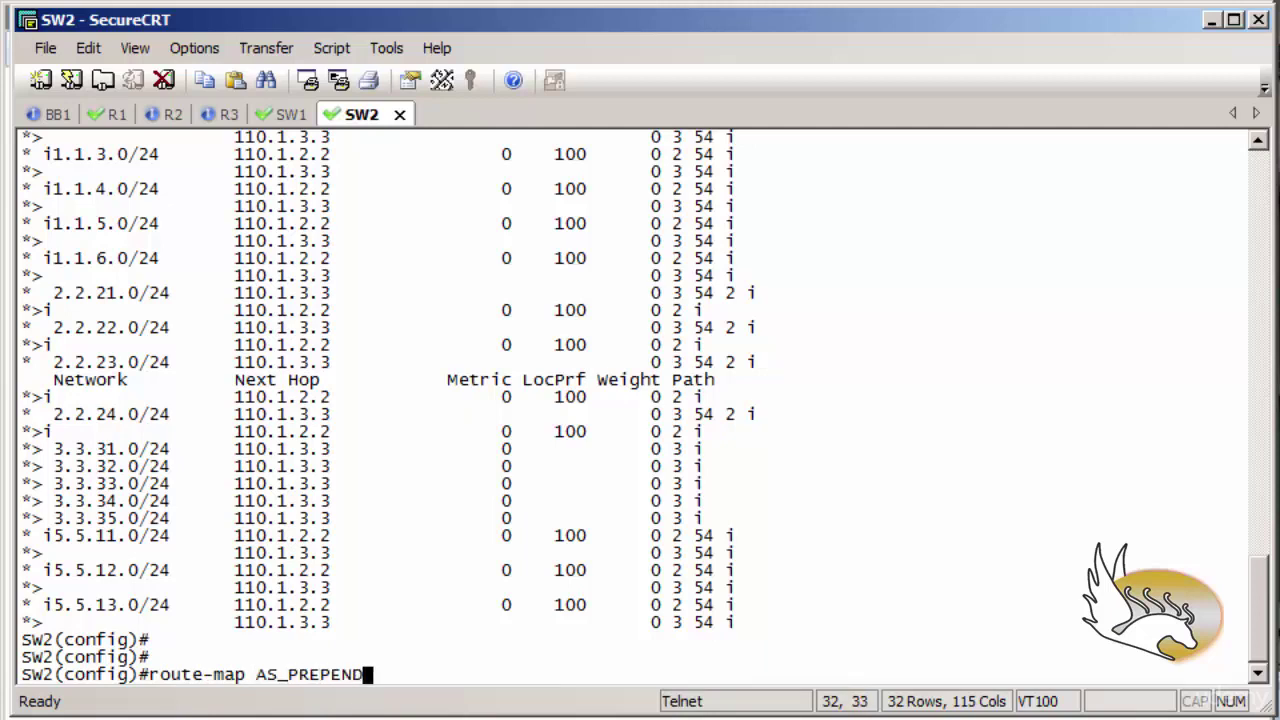
text( permit )
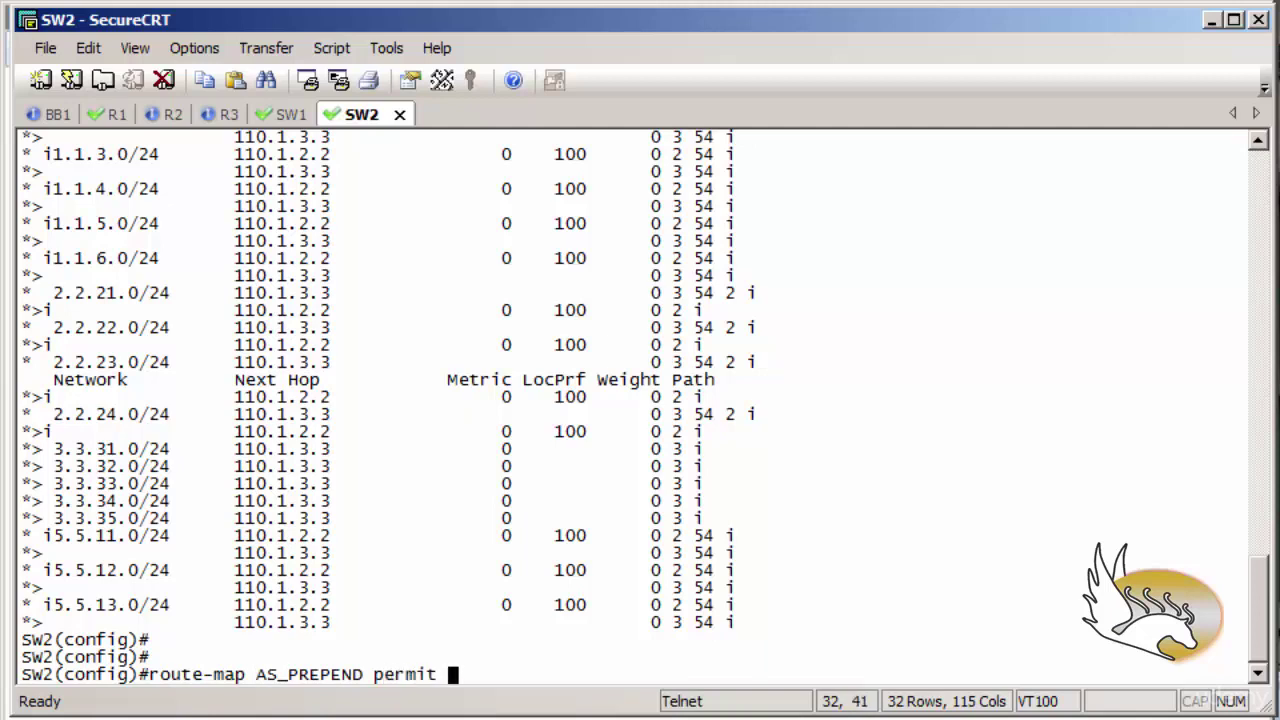
text(10)
key(Return)
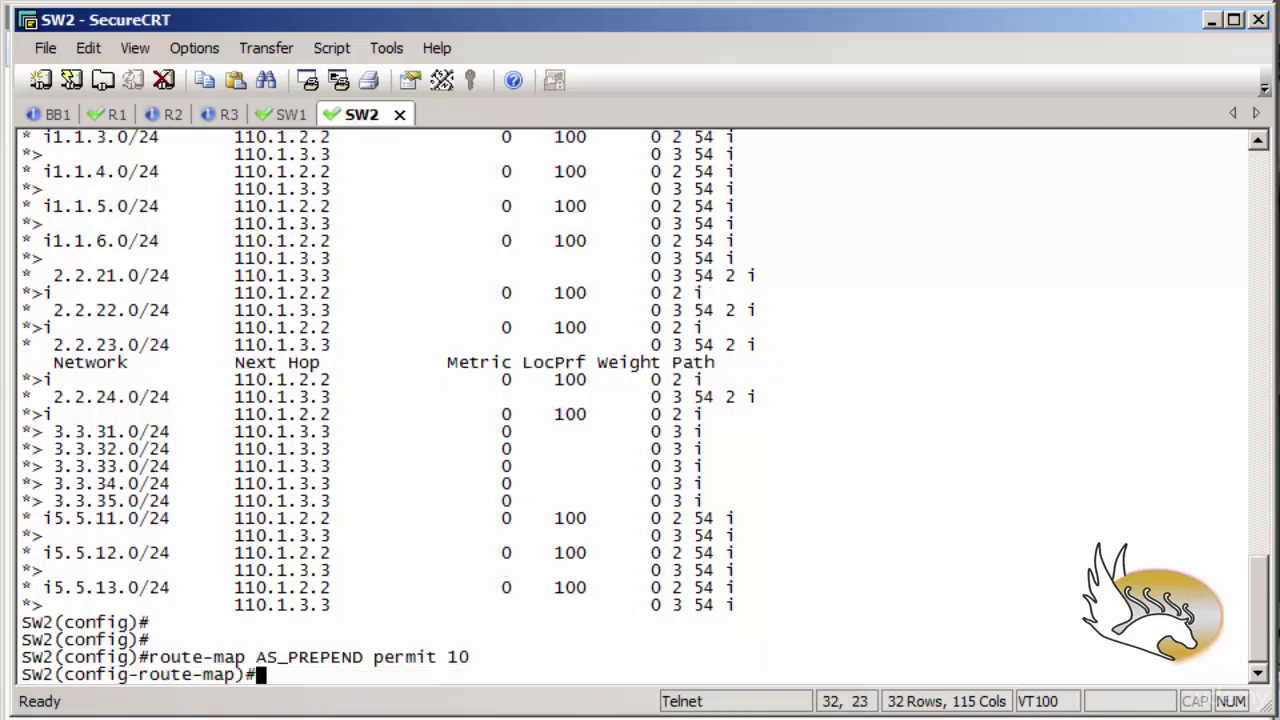
text(match)
text( as-path )
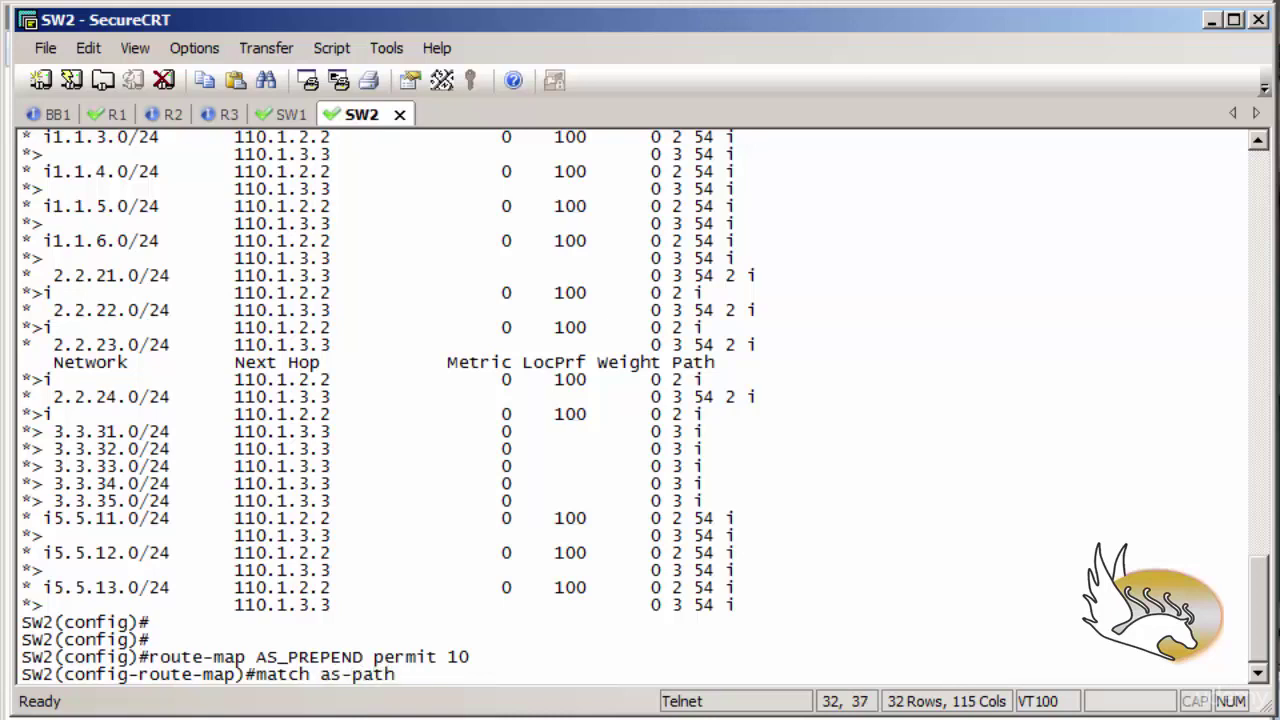
text(54)
key(Return)
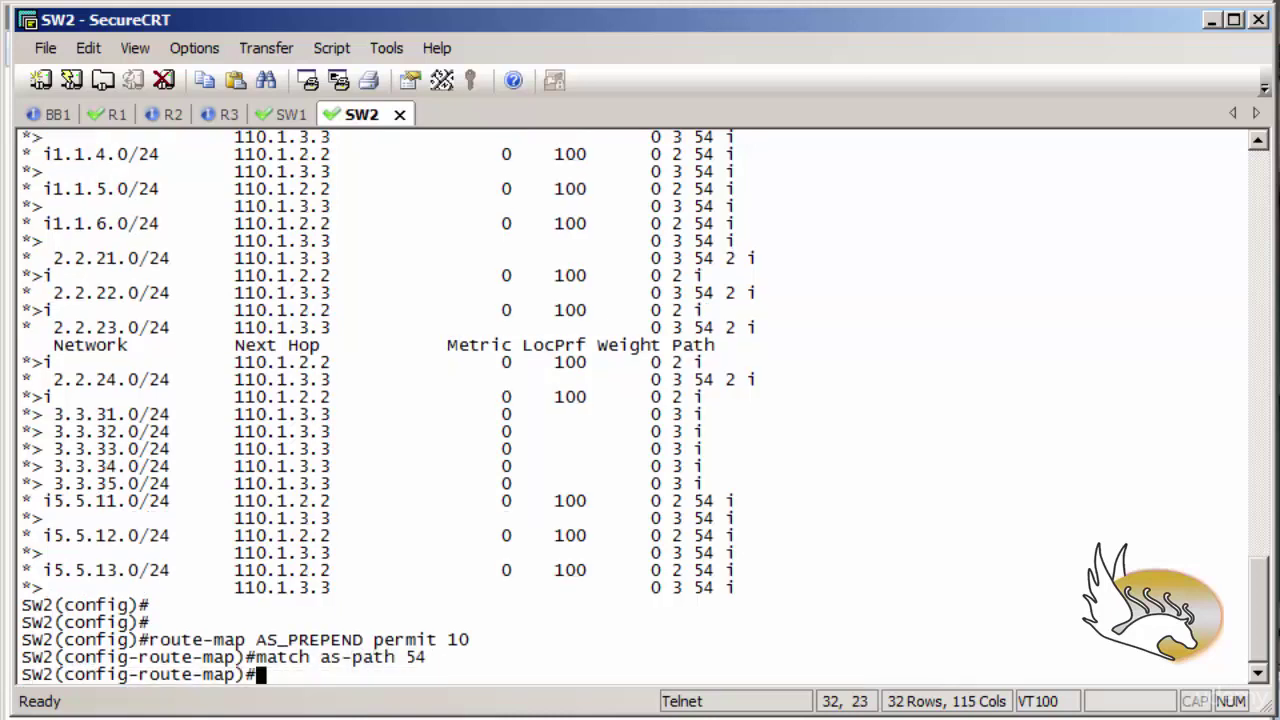
List the set, set as-path, and set as-path prepend help options, then view the topology
text(se)
text(t ?)
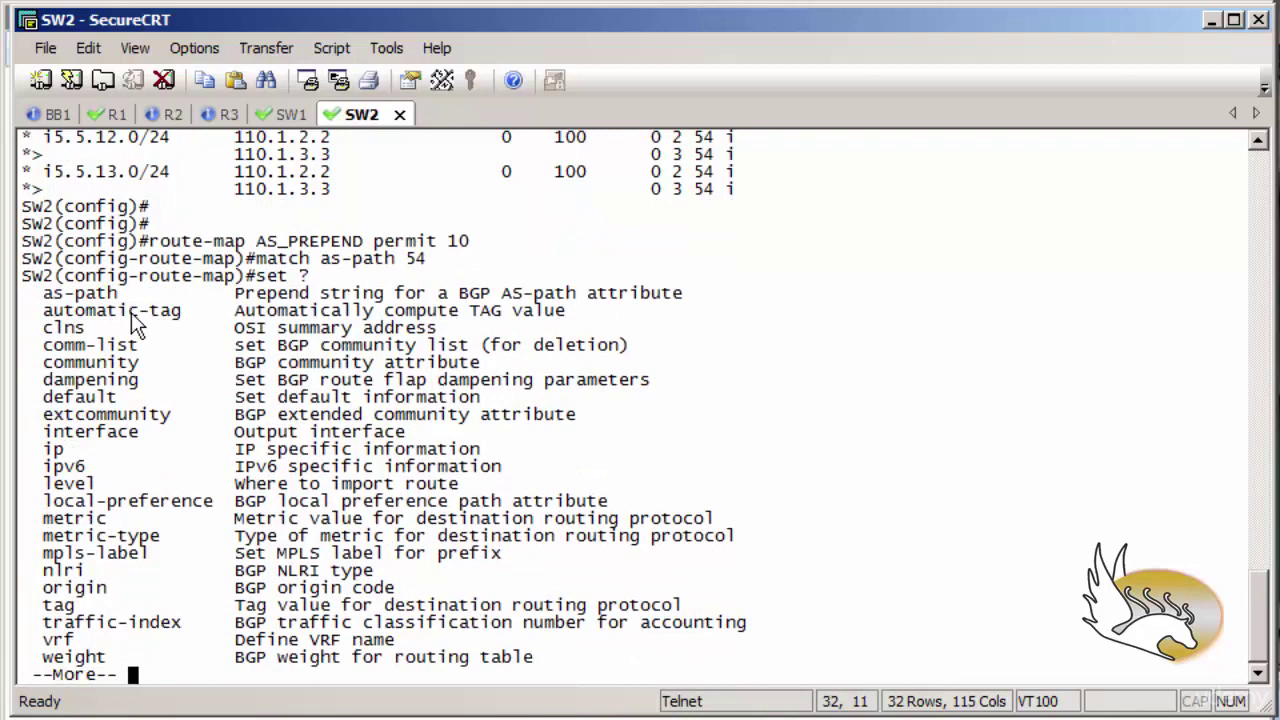
key(space)
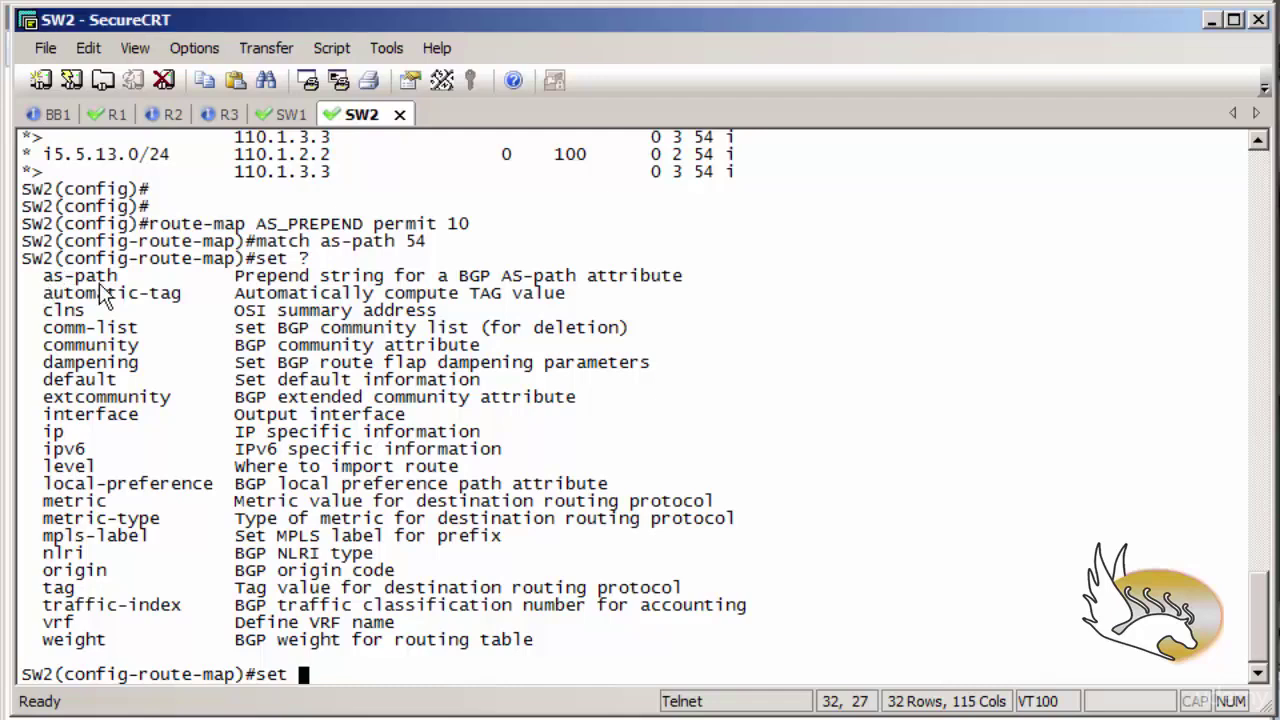
drag(120, 279, 48, 281)
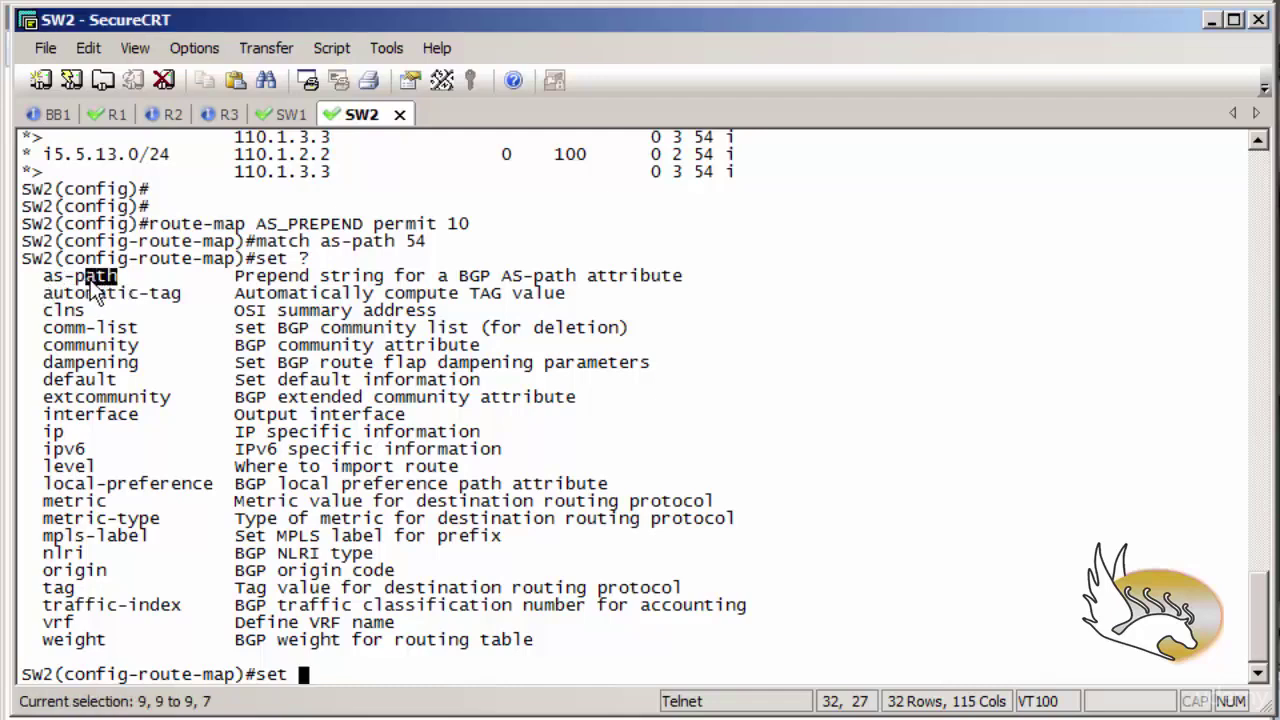
right_click(122, 345)
text(?)
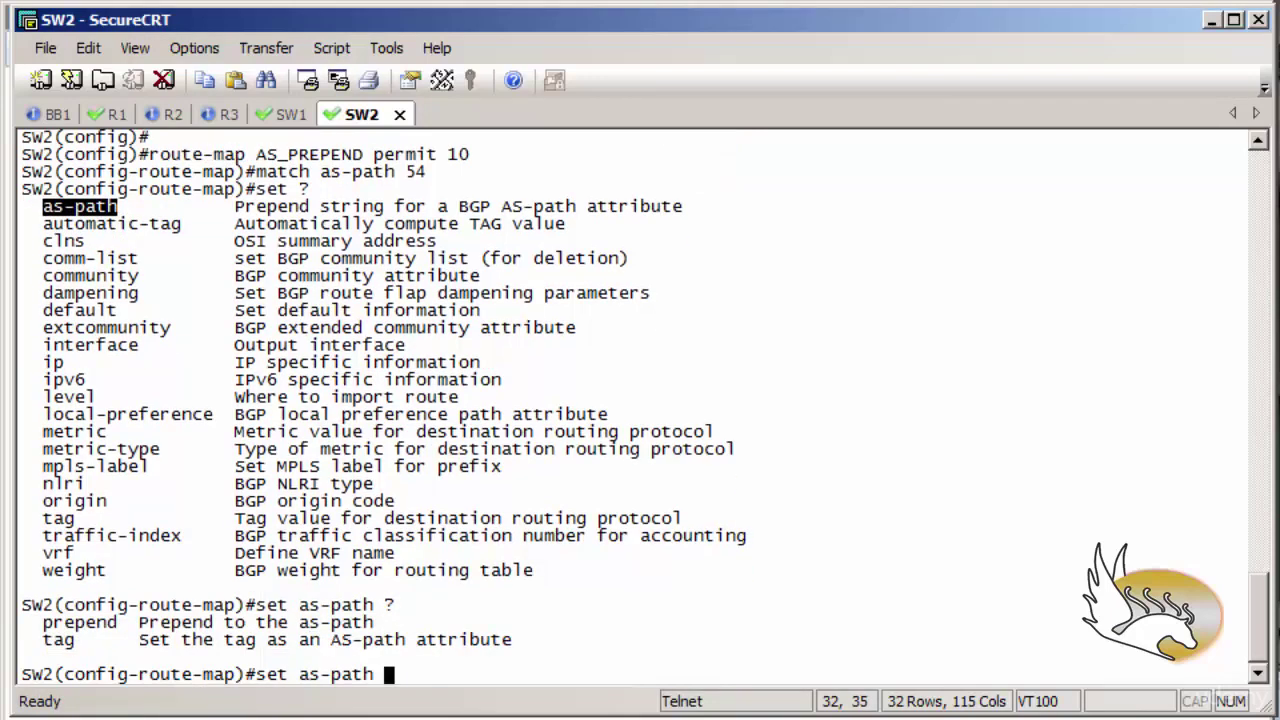
text(pre)
key(Tab)
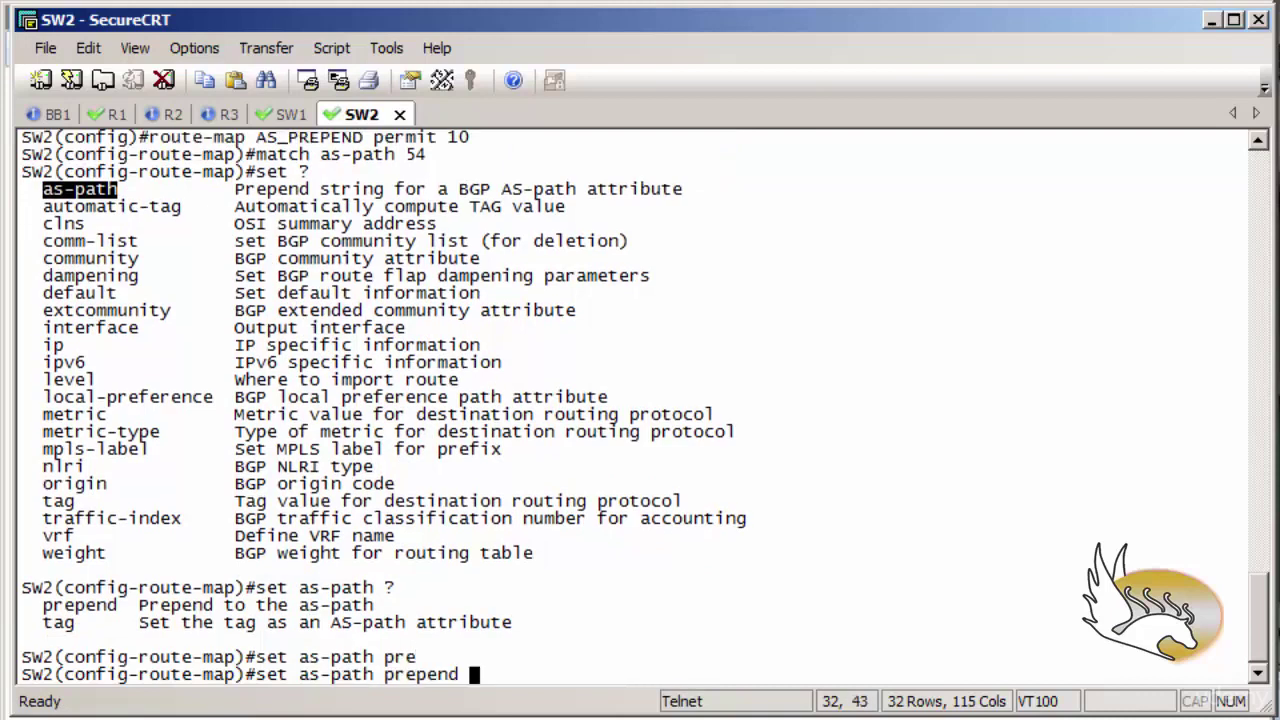
text(?)
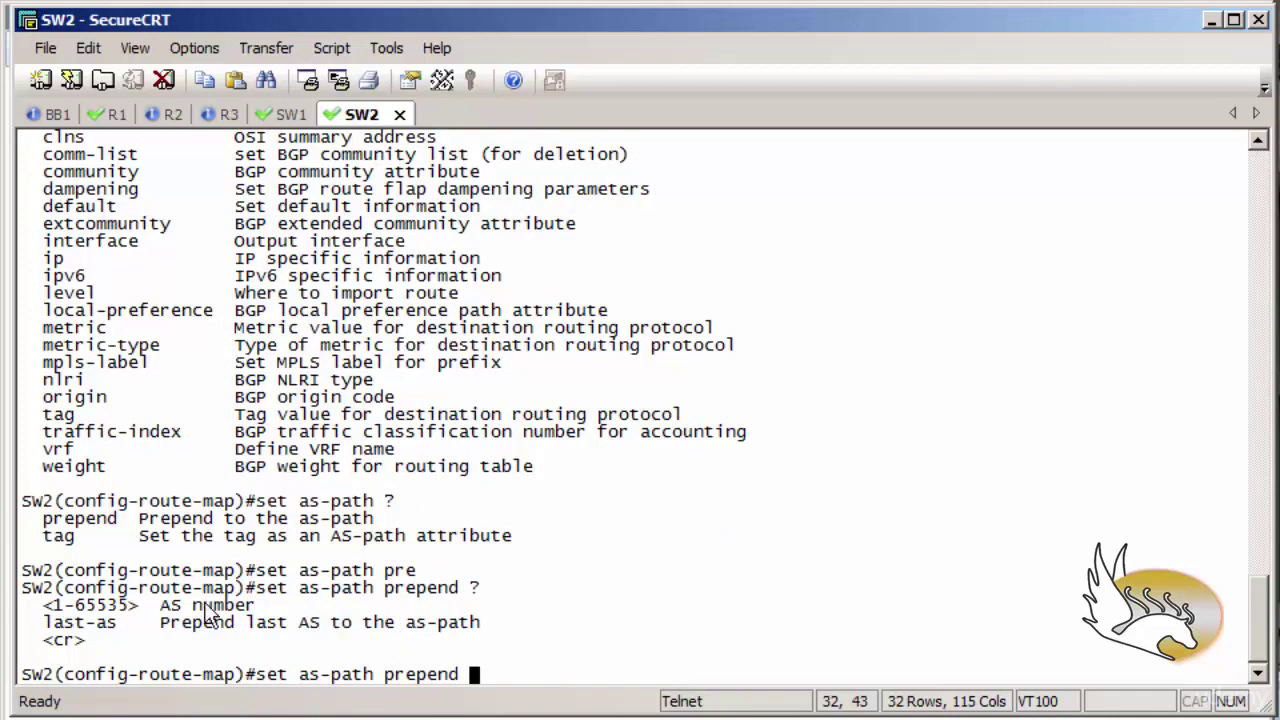
key(alt+Tab)
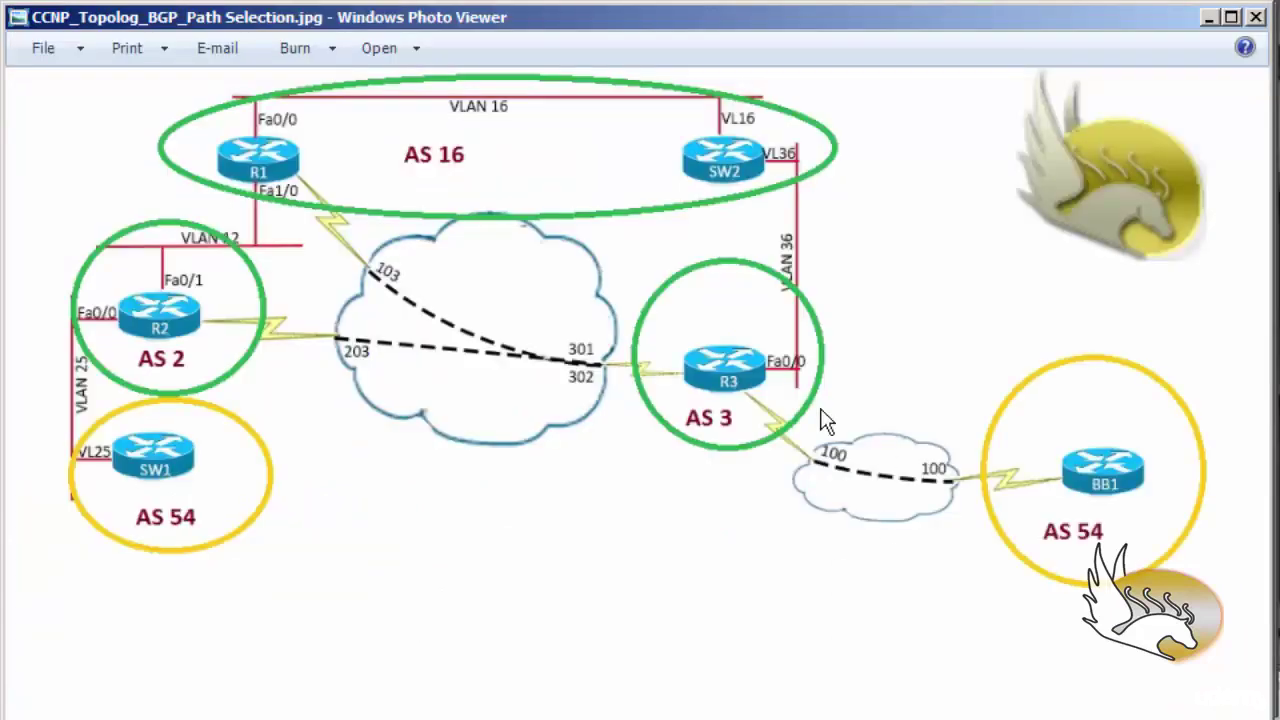
Set AS_PREPEND sequence 10 to prepend AS 3 four times (3 3 3 3)
key(alt+Tab)
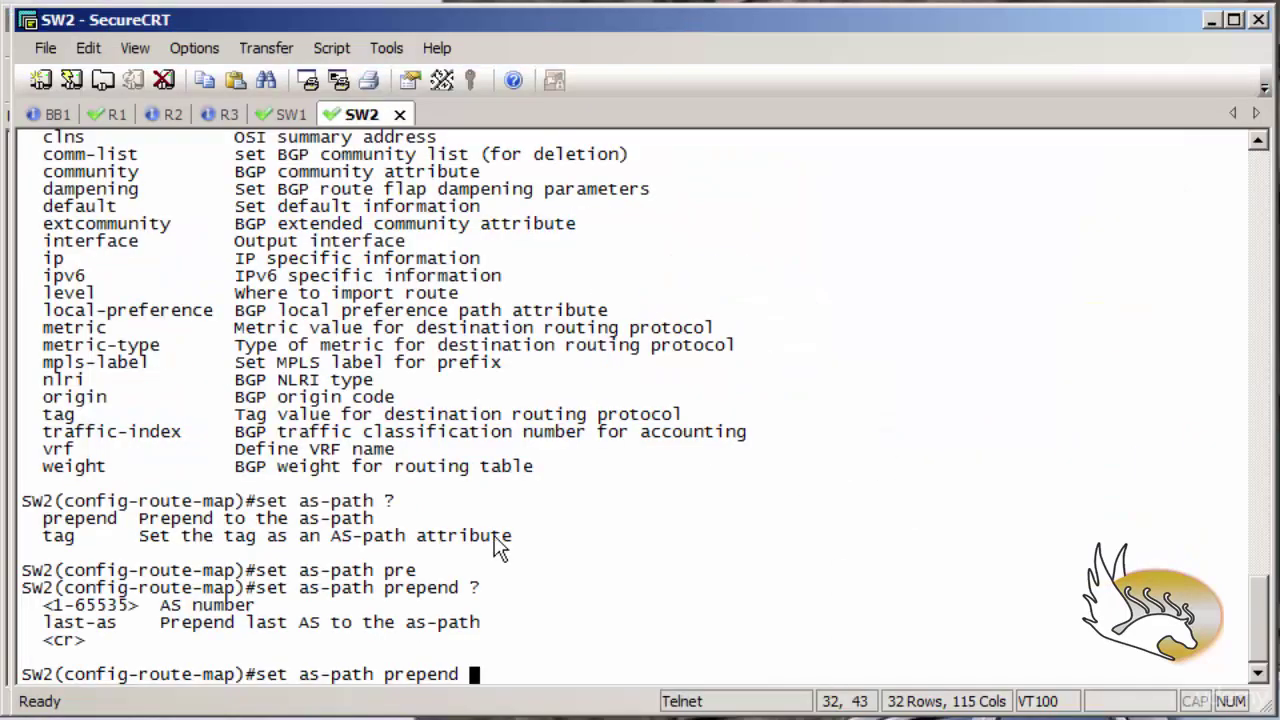
text(3)
text( 3 3 3)
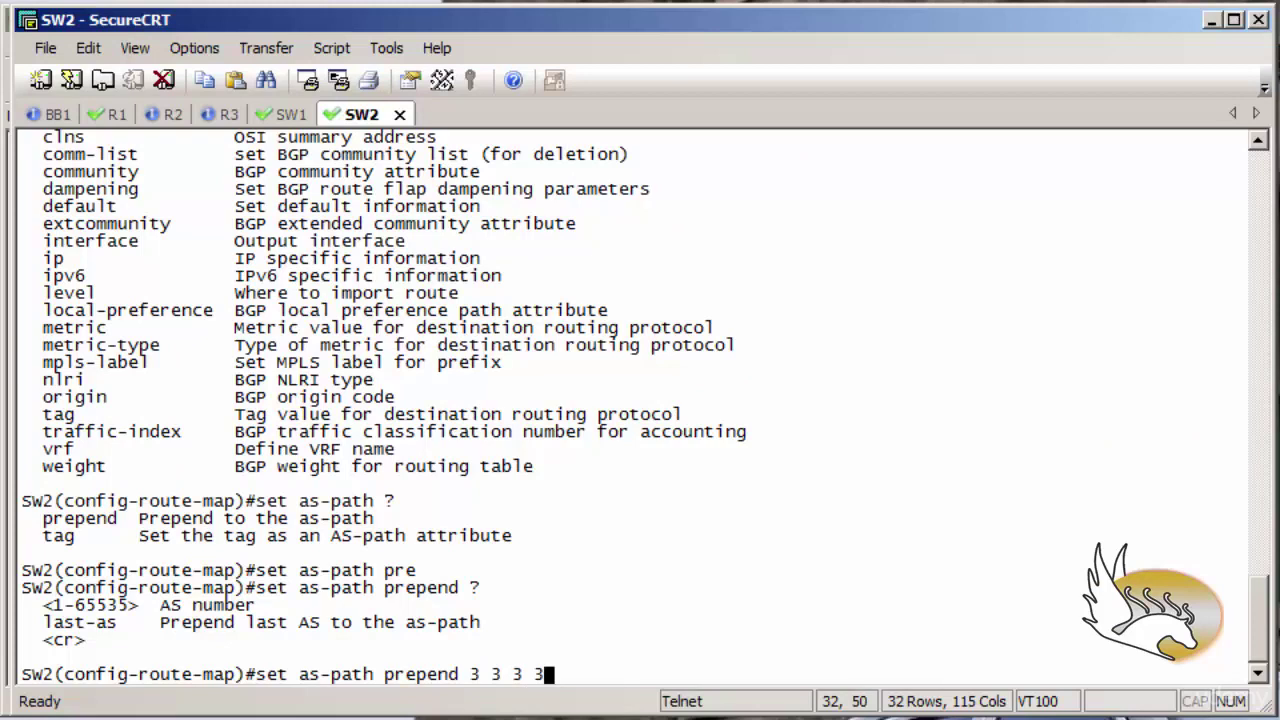
key(Return)
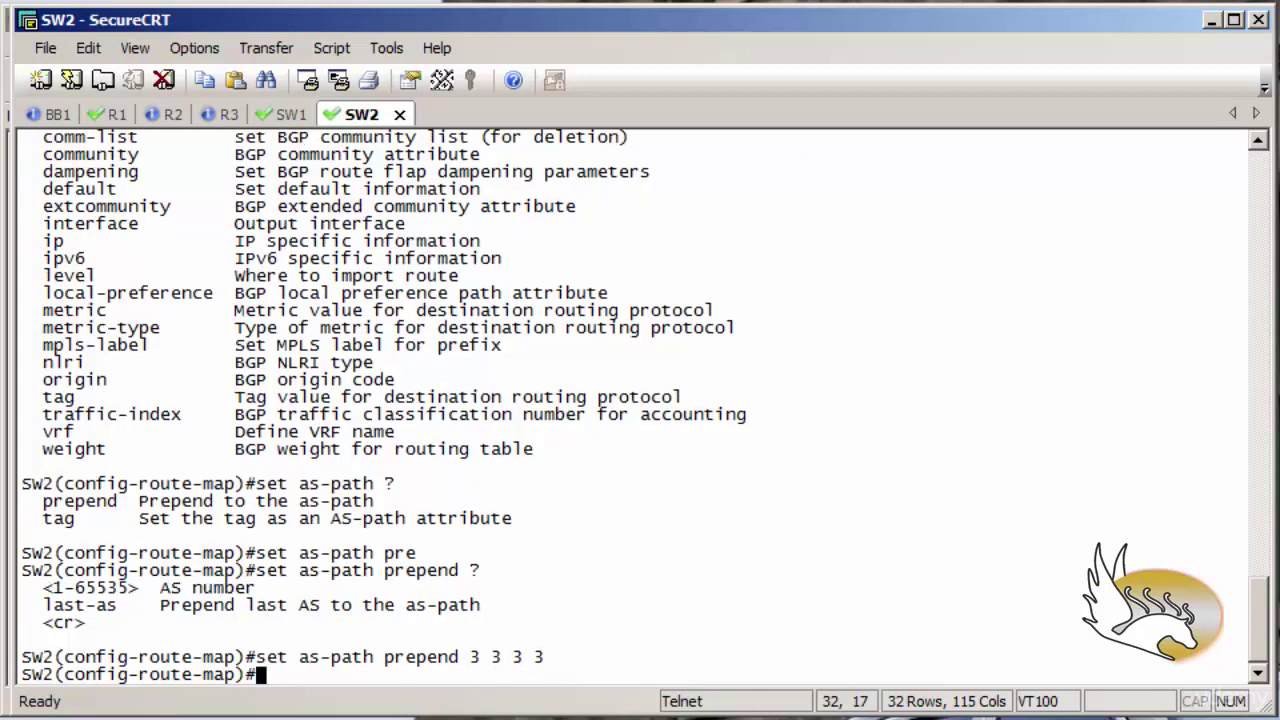
Add route-map AS_PREPEND permit sequence 100
text(match as-path 54)
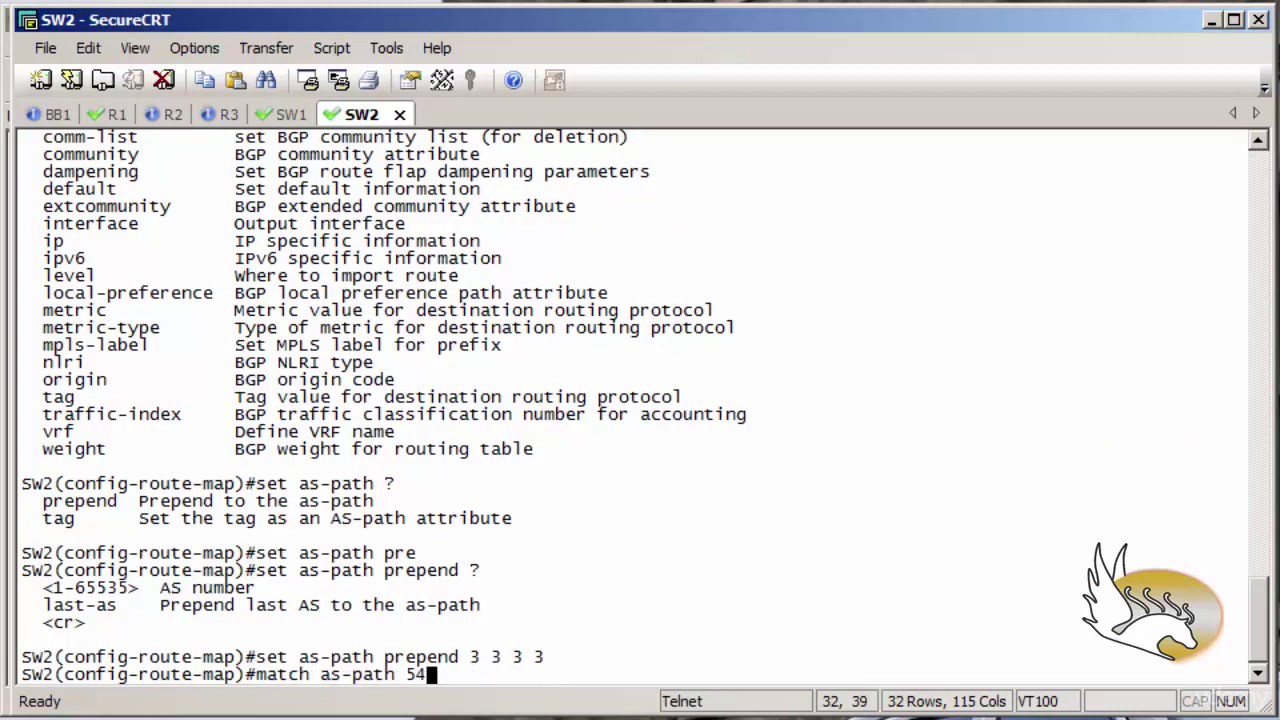
key(Up)
key(Up)
text(0)
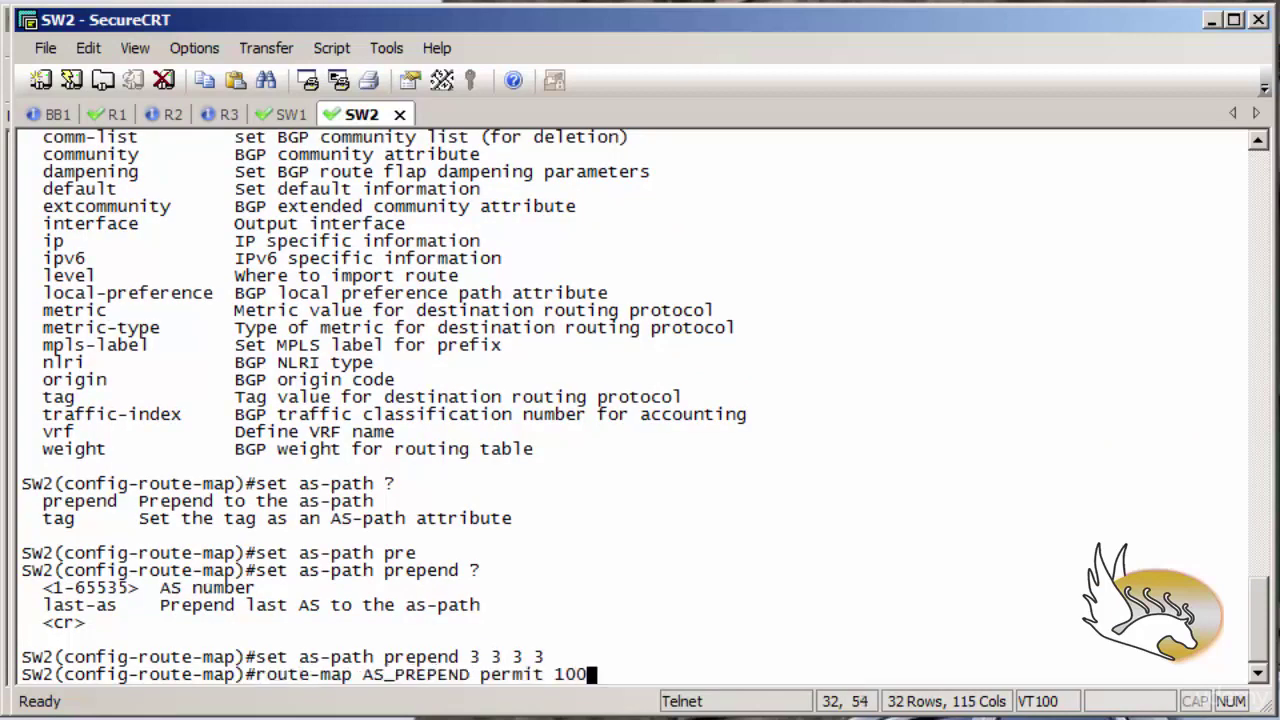
key(Return)
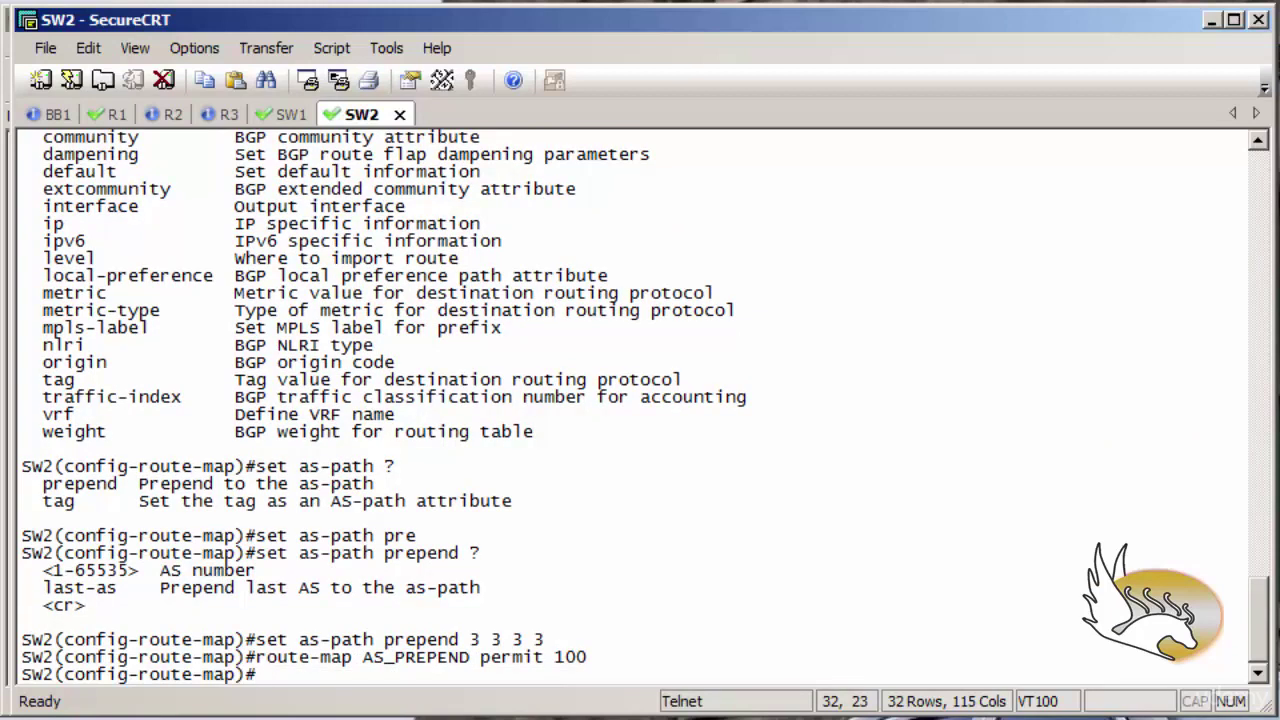
Under router bgp 16, apply AS_PREPEND inbound to neighbor 110.1.3.3
text(router b)
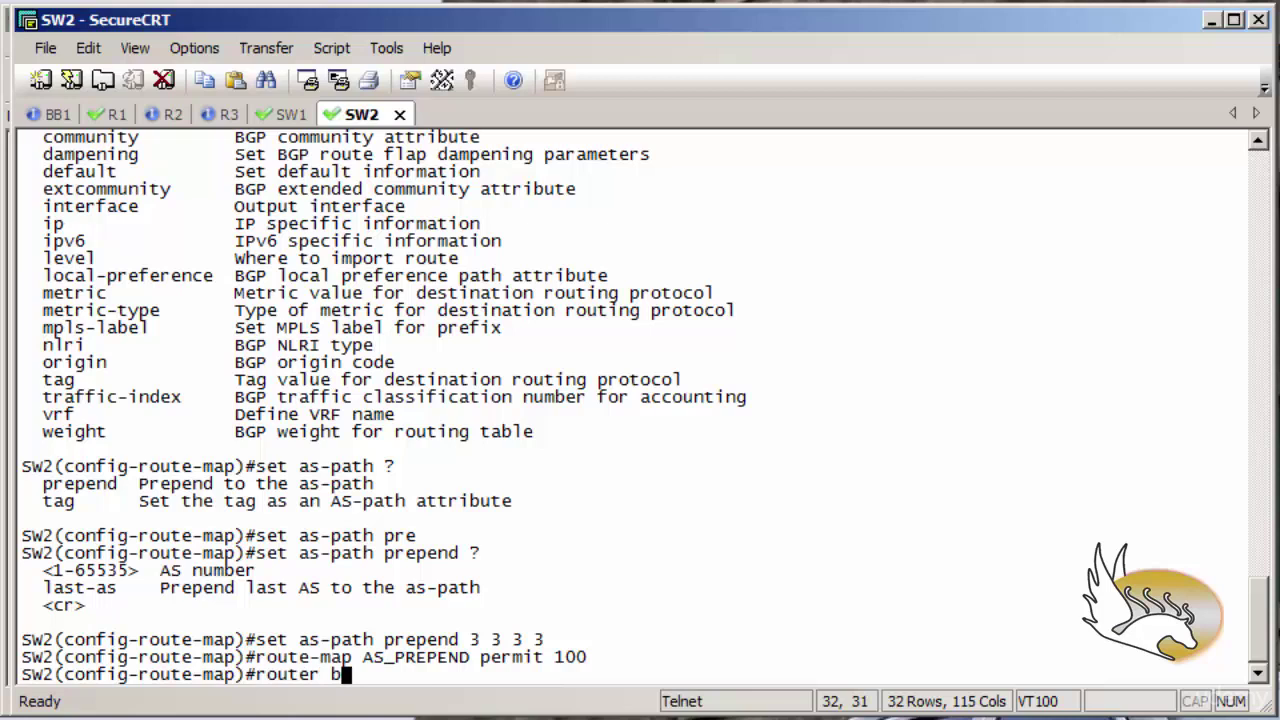
text(gp )
text(16)
key(Return)
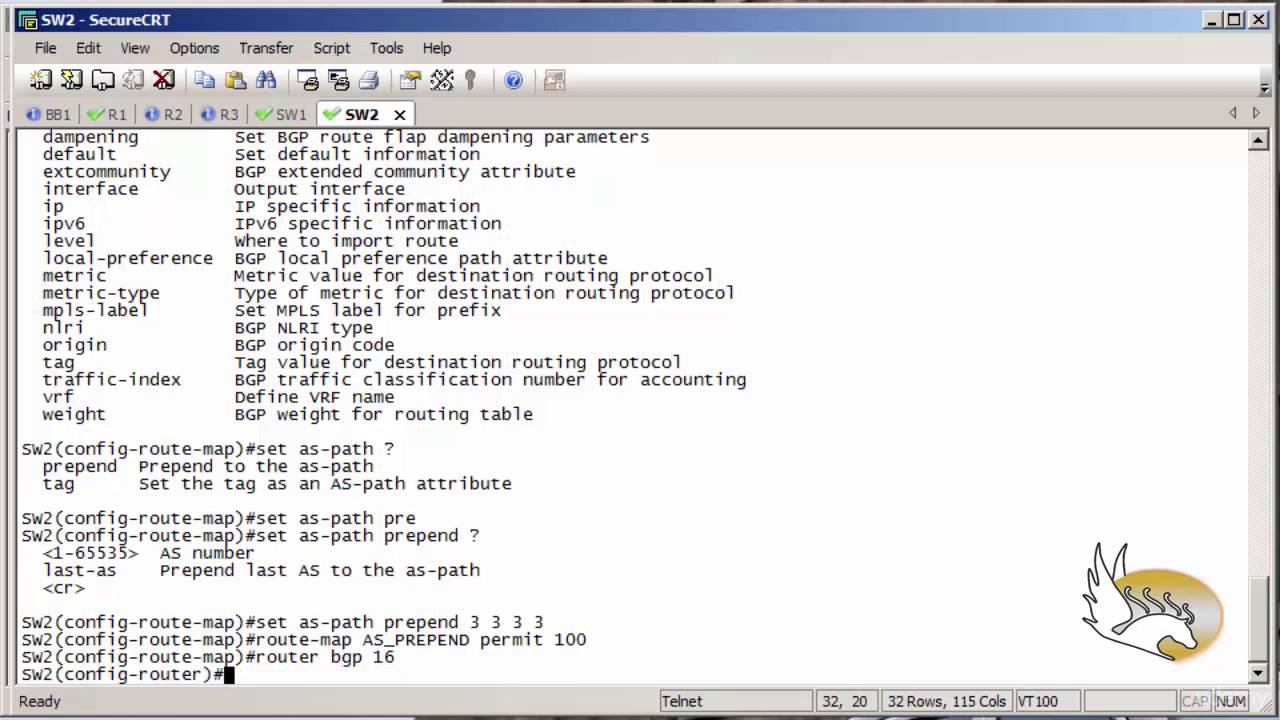
text(nei 1)
text(10.1.)
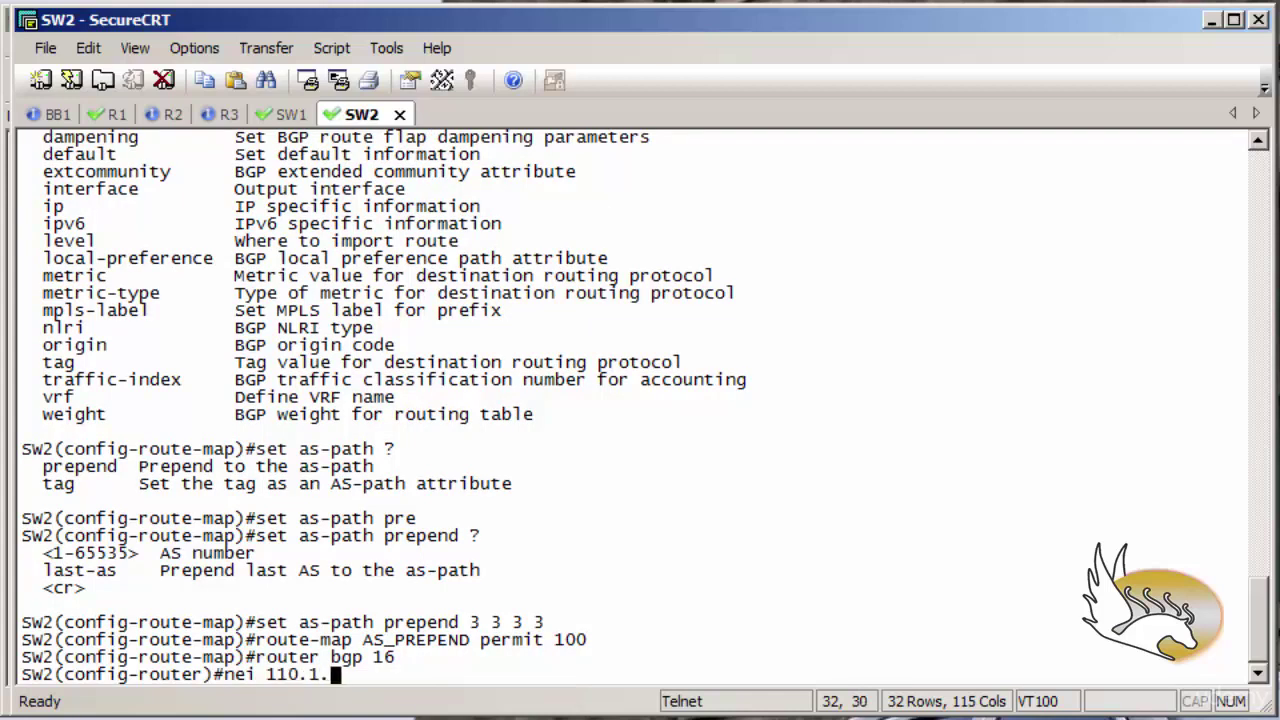
text(3.3 r)
text(oute-map)
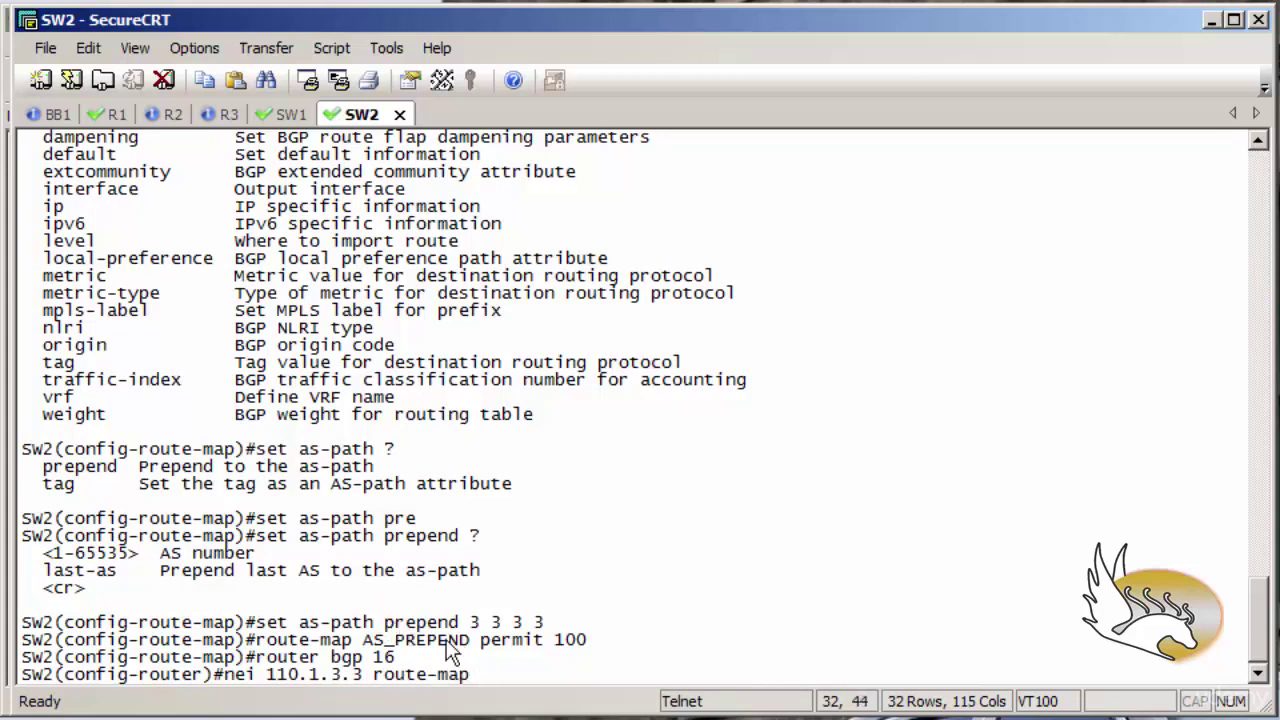
double_click(415, 640)
right_click(628, 681)
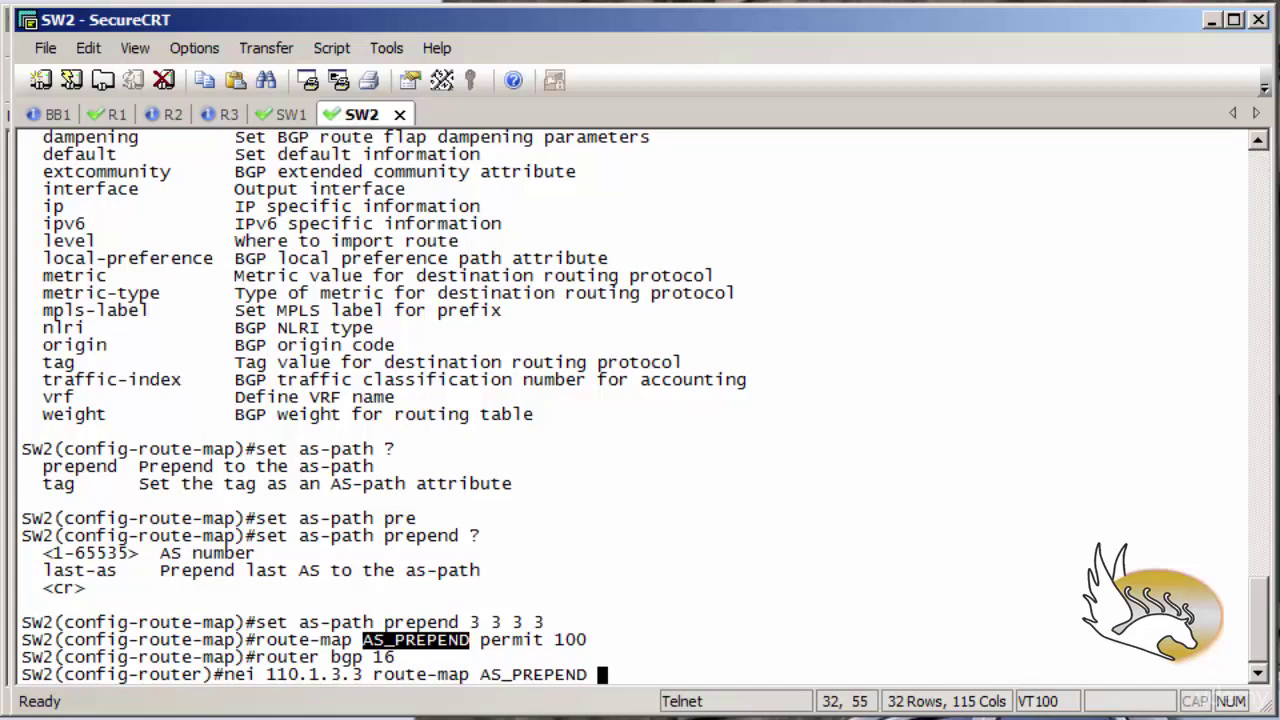
text(in)
key(Return)
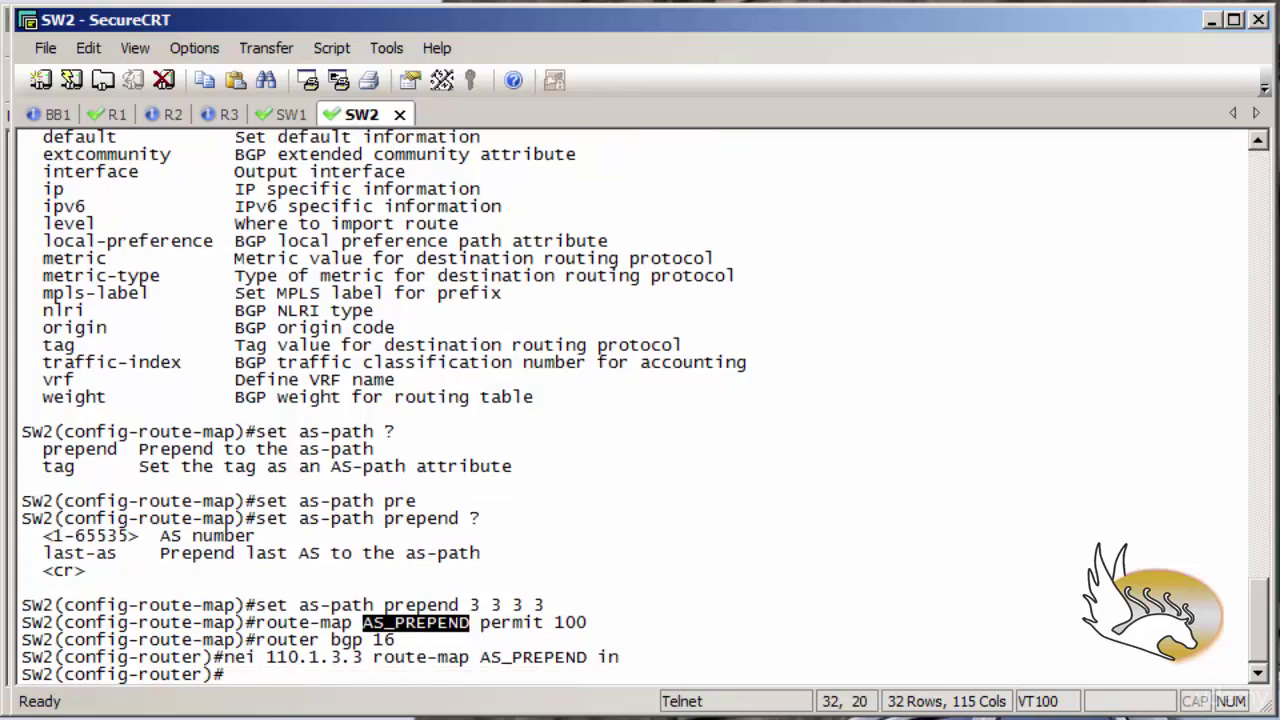
key(Return)
key(Return)
key(Return)
Soft-reset all BGP sessions with 'do clear ip bgp * soft'
text(do c)
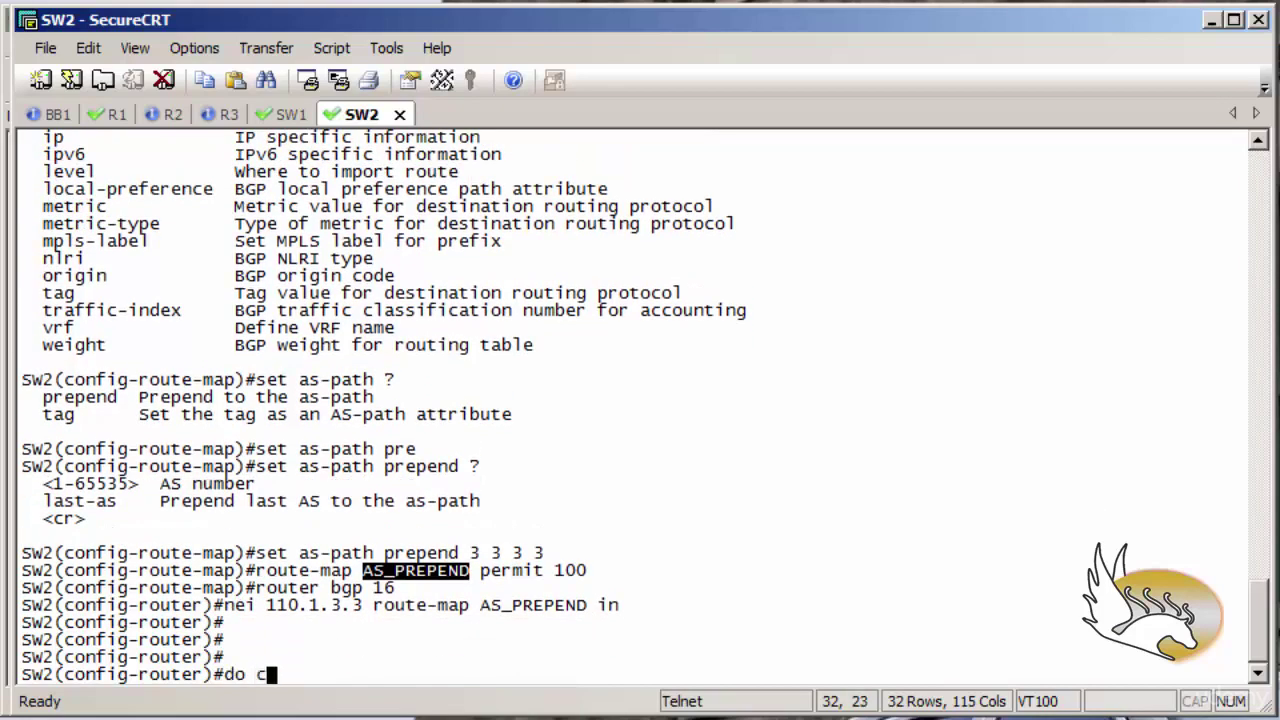
text(lear ip bg)
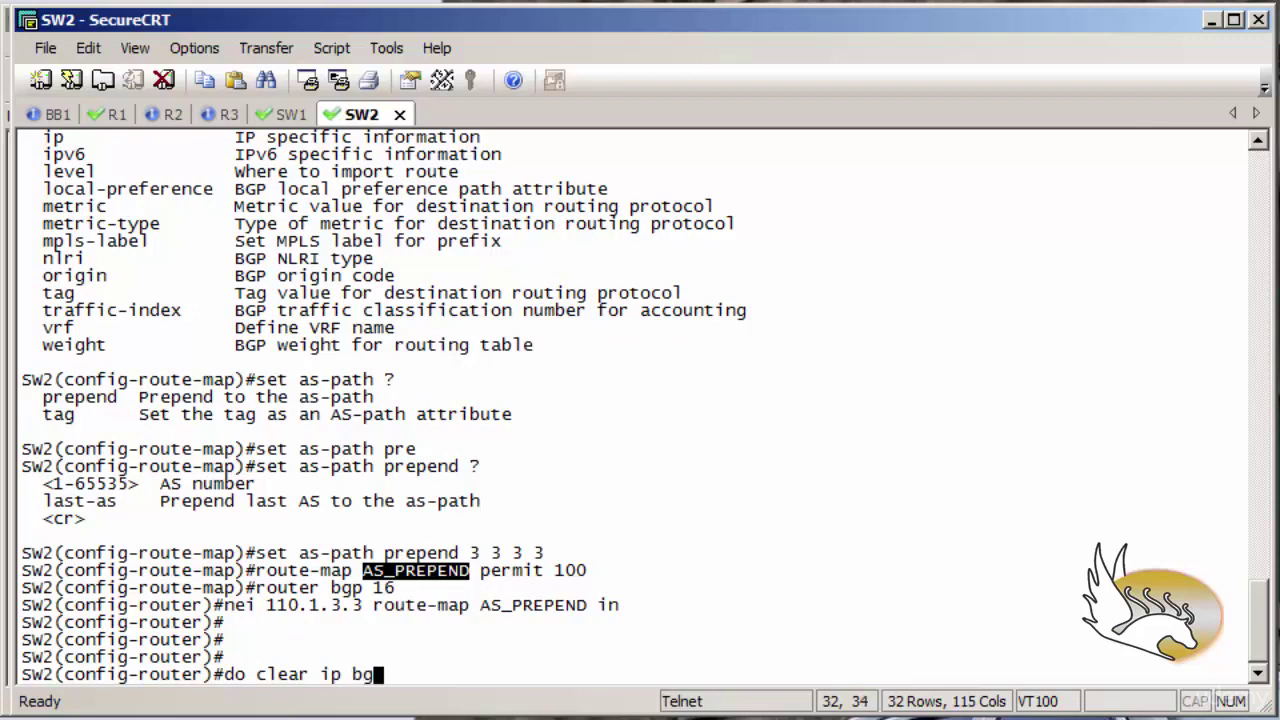
text(p * sof)
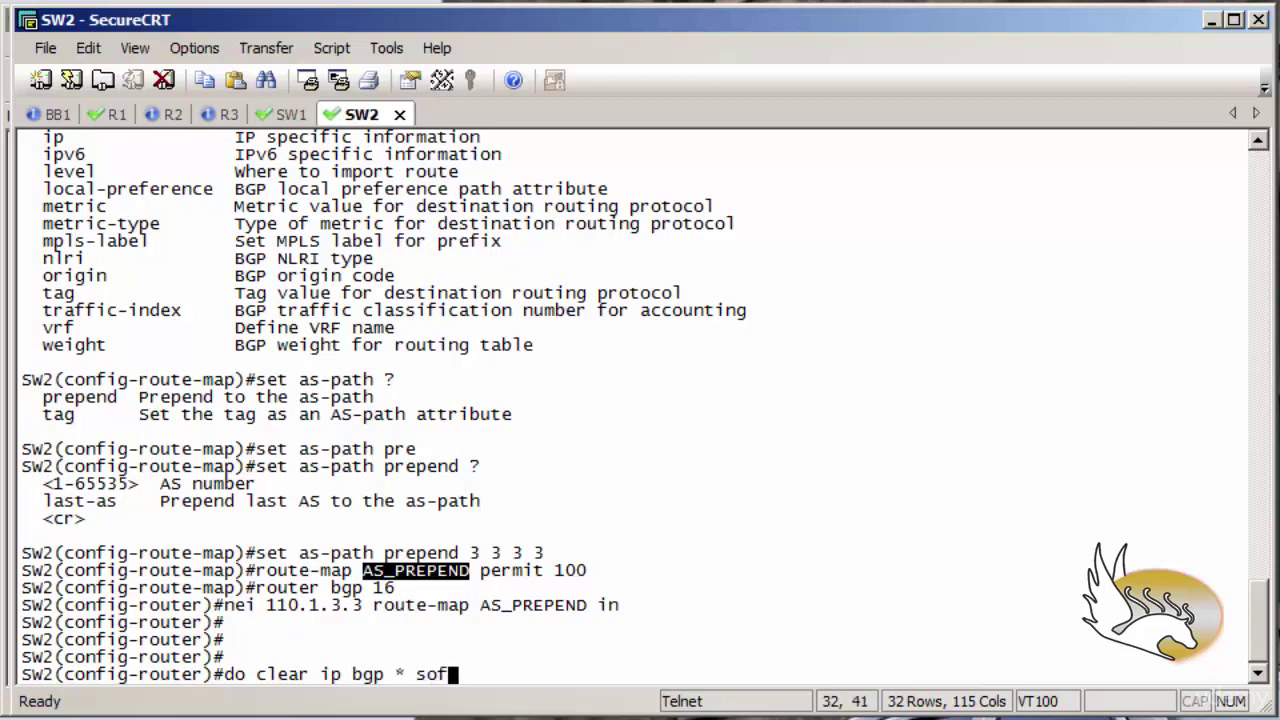
text(t)
key(Return)
key(Return)
key(Return)
key(Return)
key(Return)
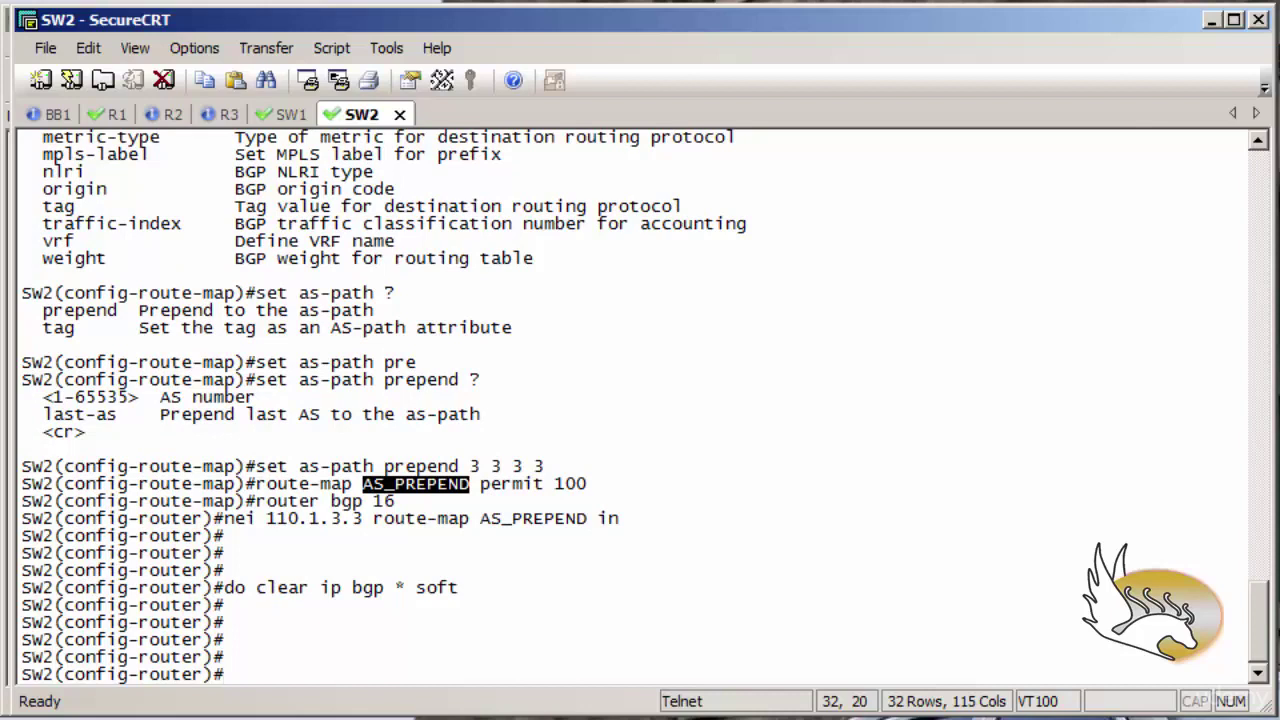
text(do )
text(sh ip bgp)
Display the BGP table and compare the 3 3 3 3 3 54 path via 110.1.3.3 with 2 54
key(Return)
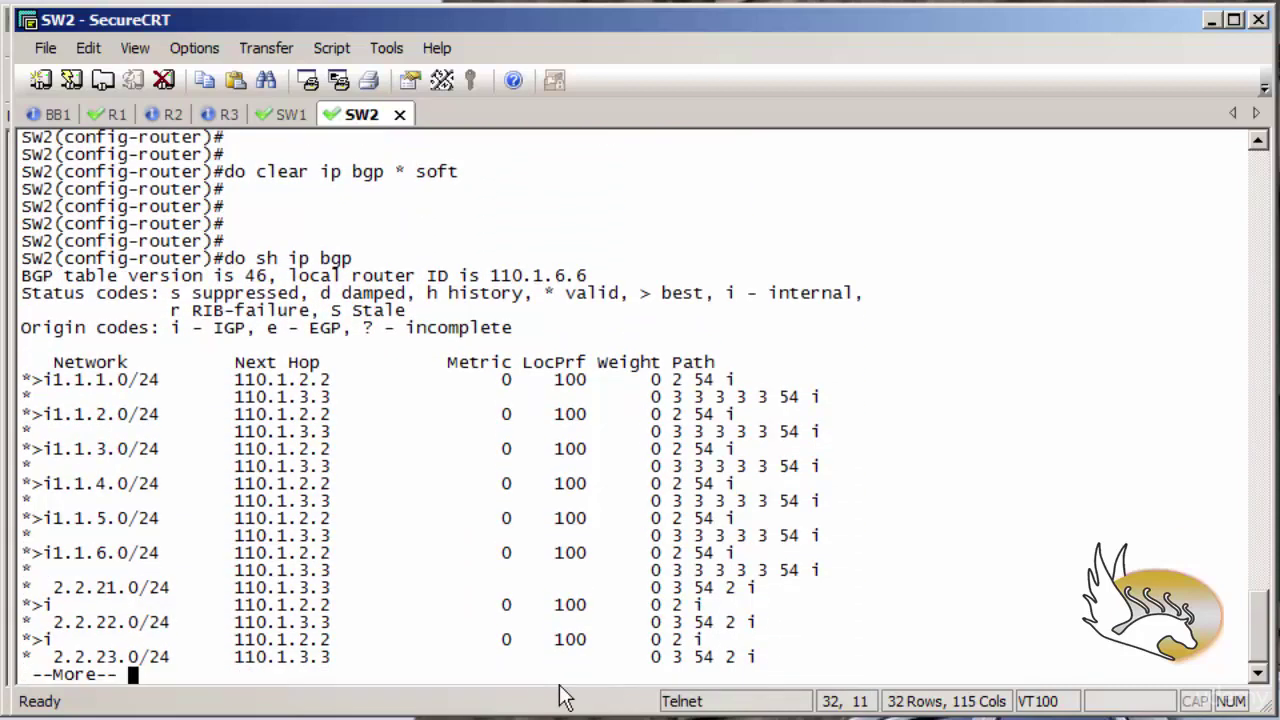
drag(238, 398, 680, 412)
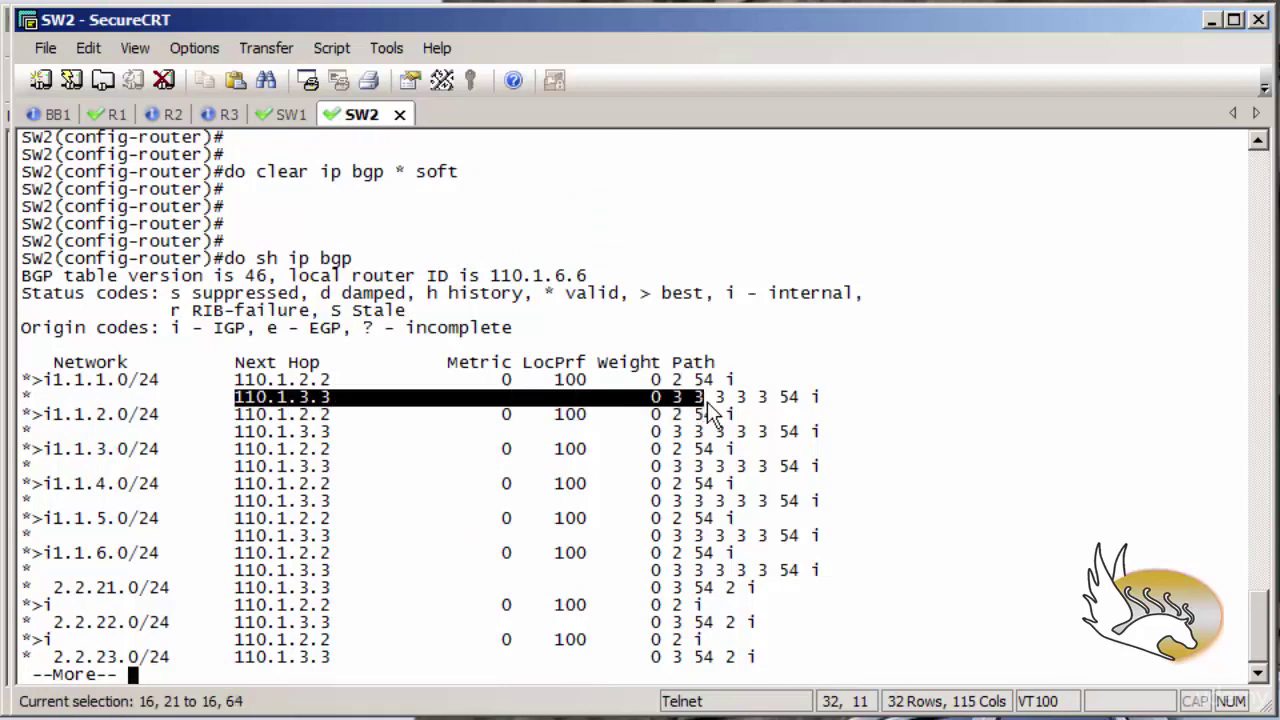
drag(680, 412, 805, 405)
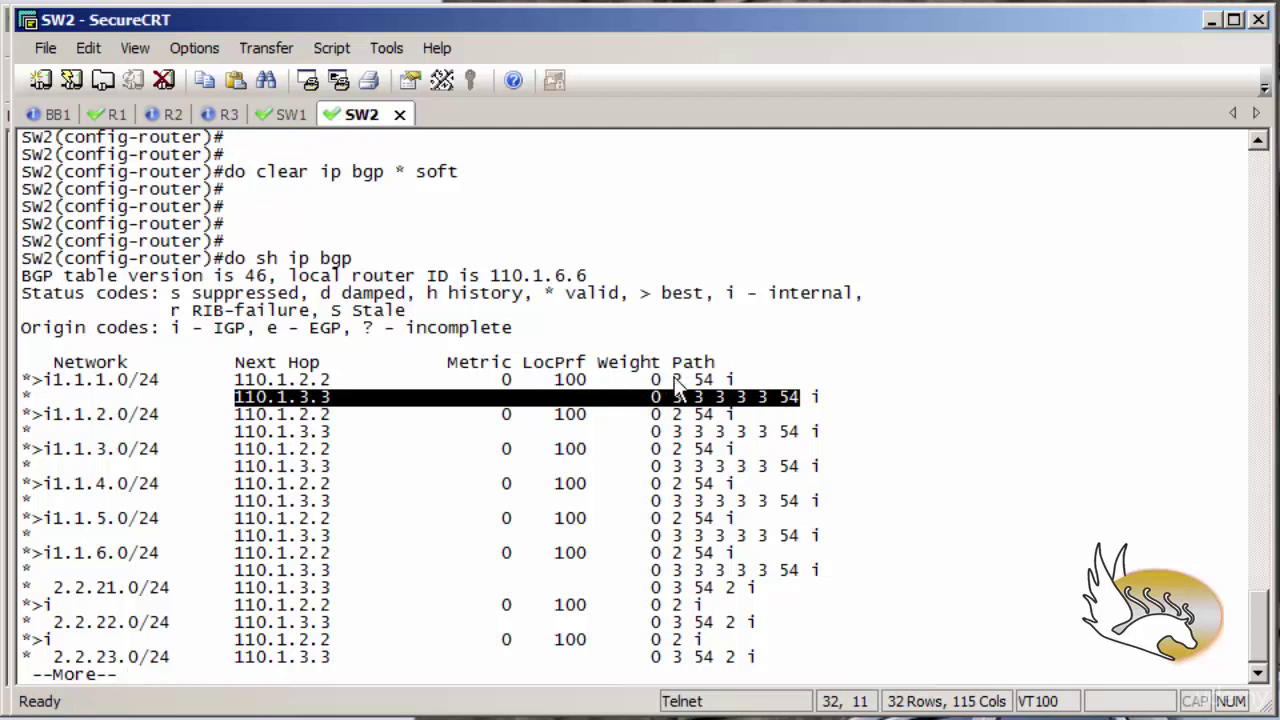
drag(664, 380, 713, 381)
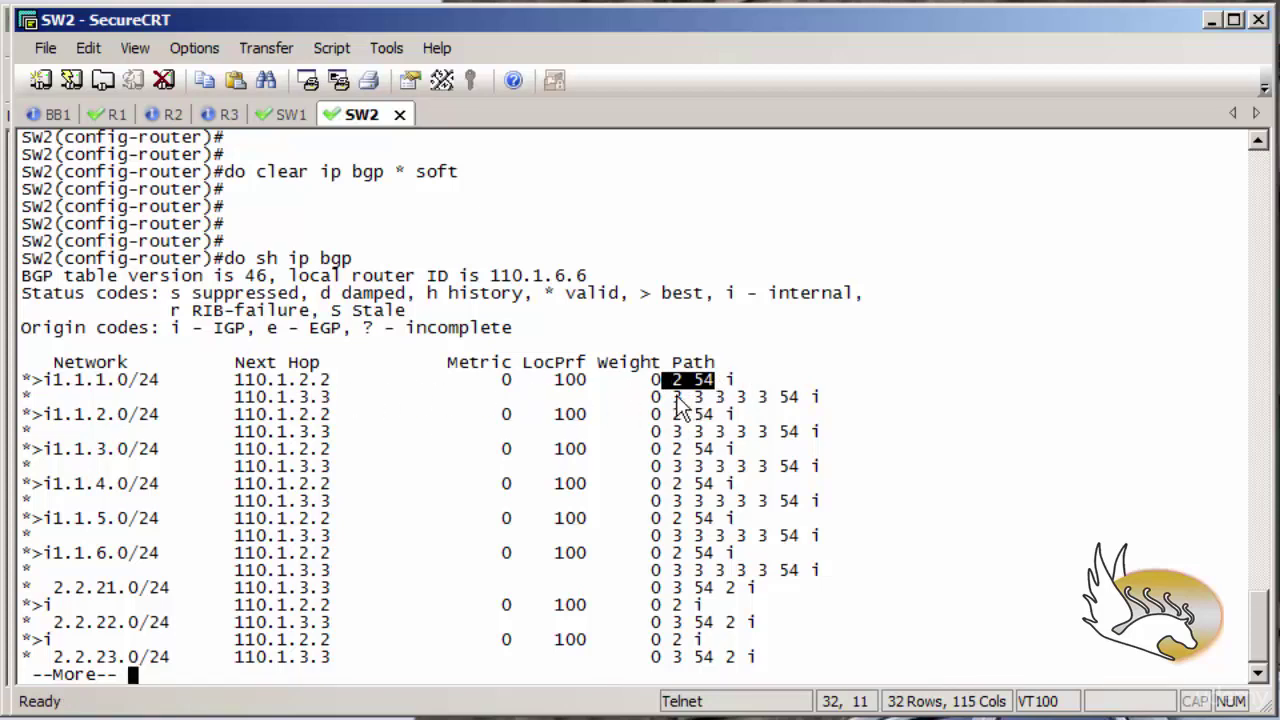
drag(674, 397, 805, 398)
key(space)
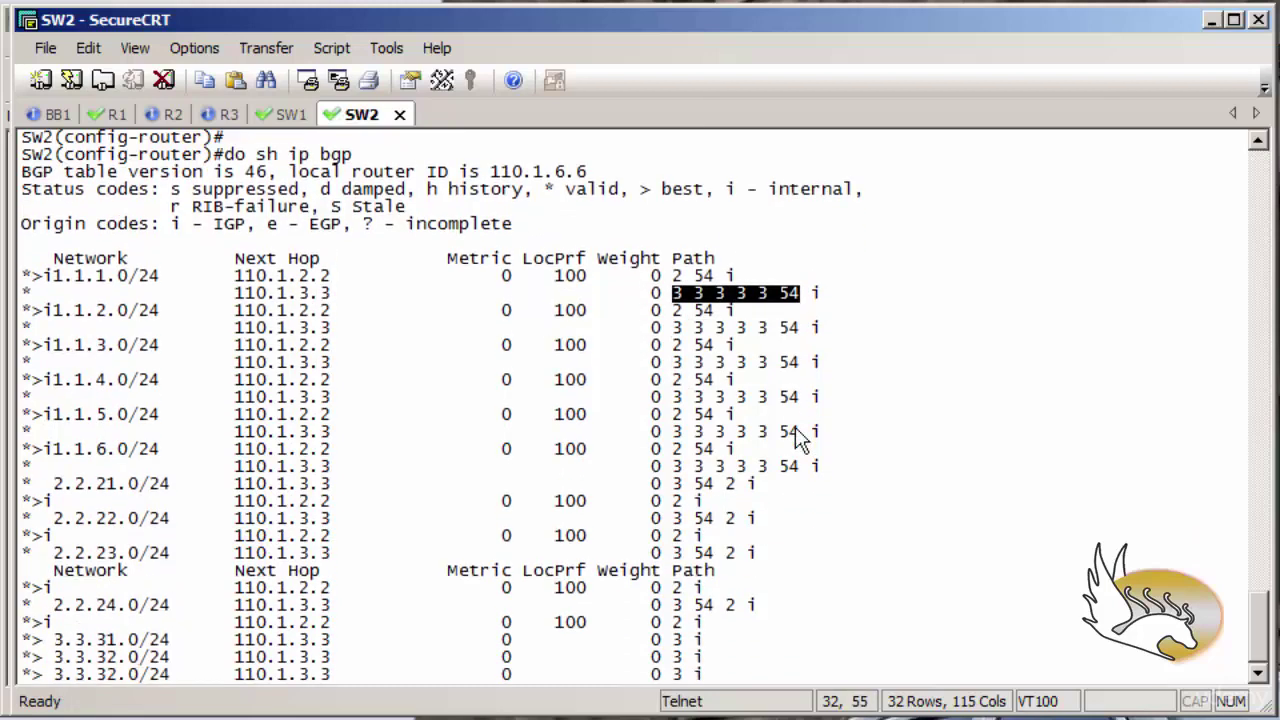